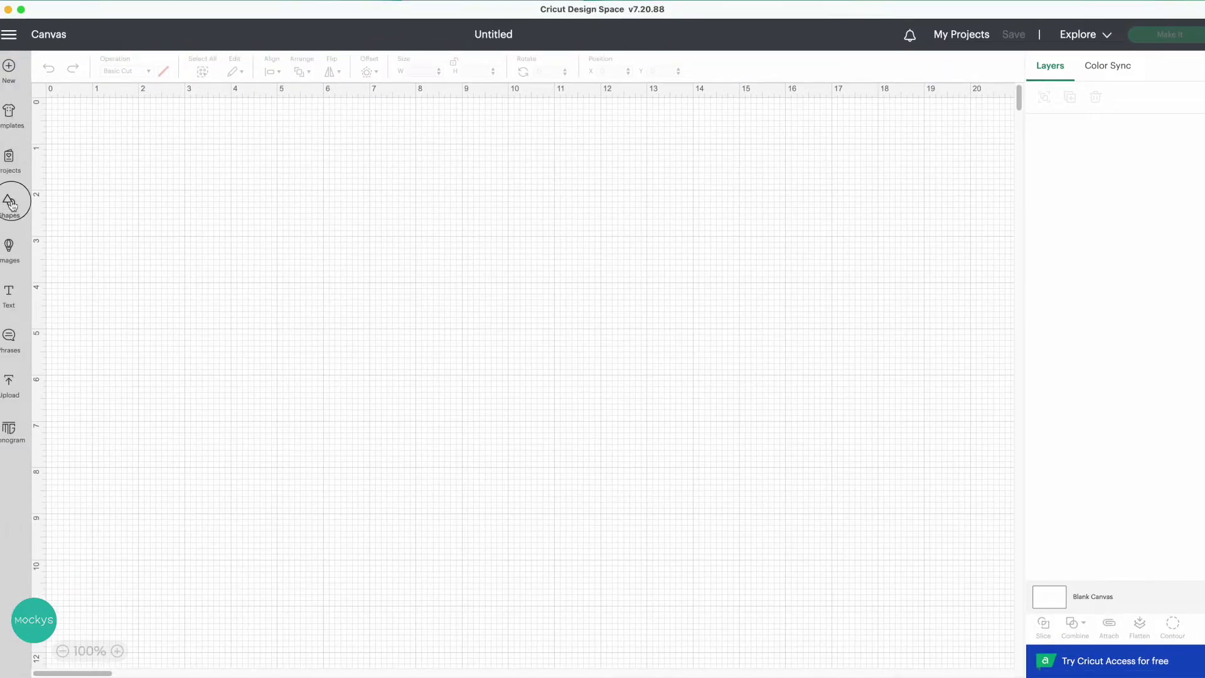
Add a triangle shape and place it near the middle of the canvas, at about X 7.97, Y 4.19.
left_click(11, 205)
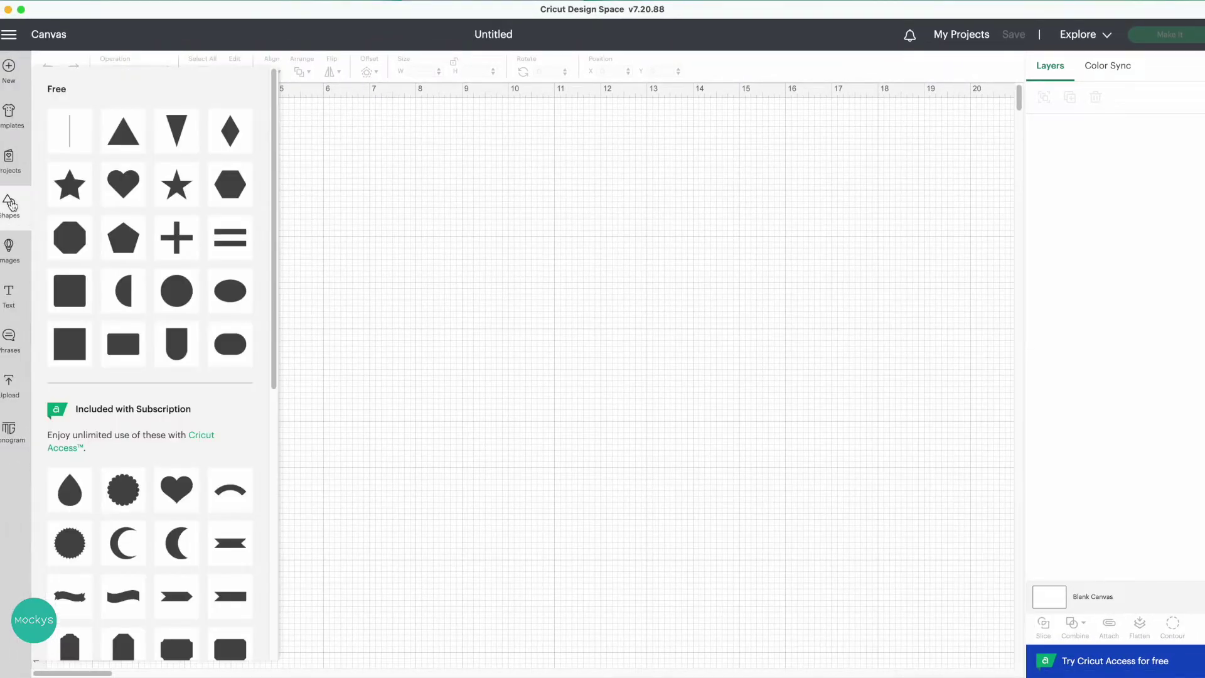
left_click(123, 133)
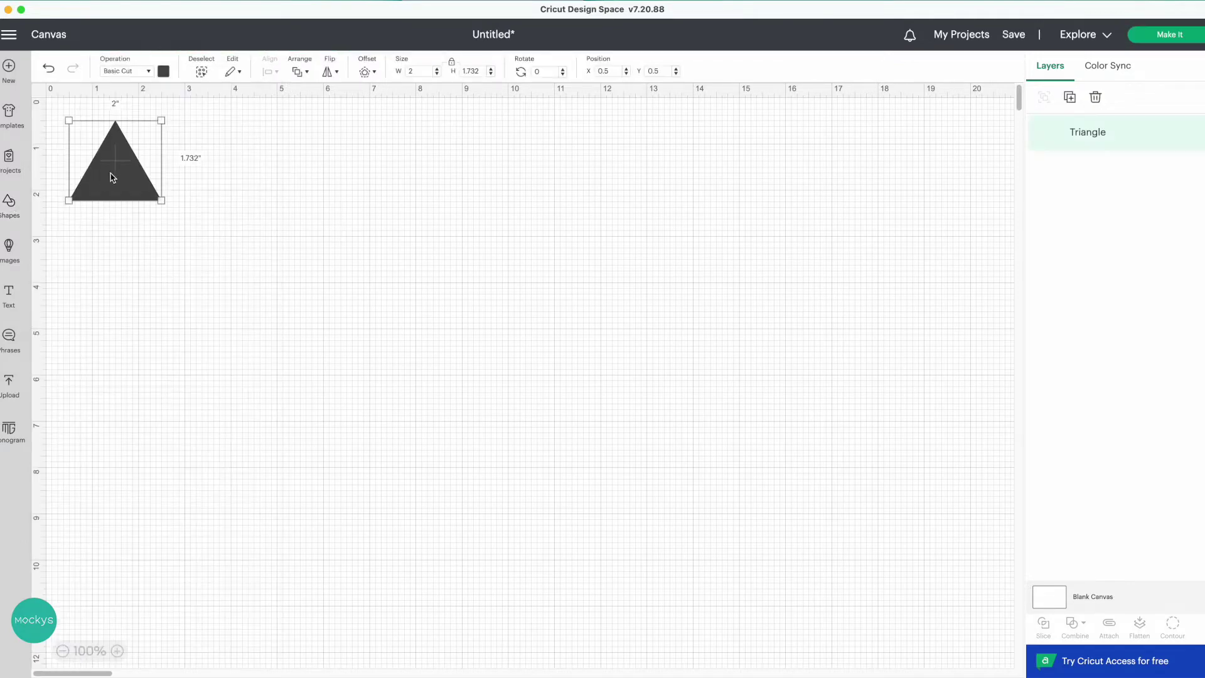
left_click(459, 349)
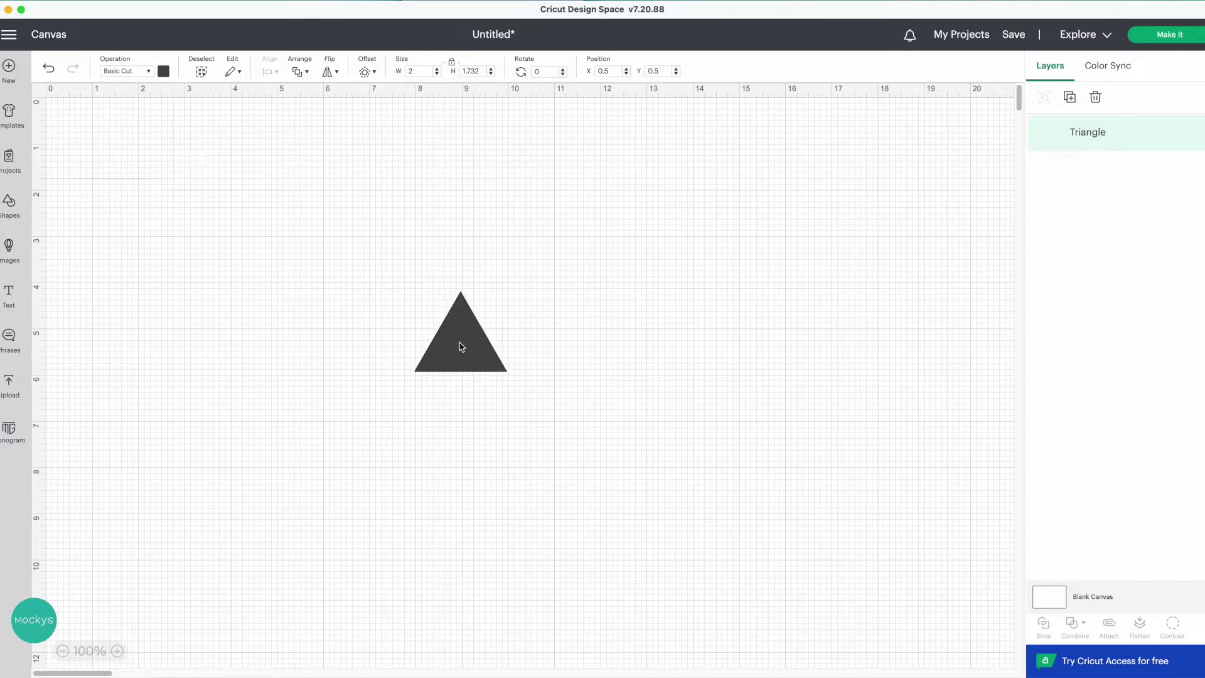
Add a star shape and place it so that its lower part overlaps the triangle's upper tip.
left_click(9, 204)
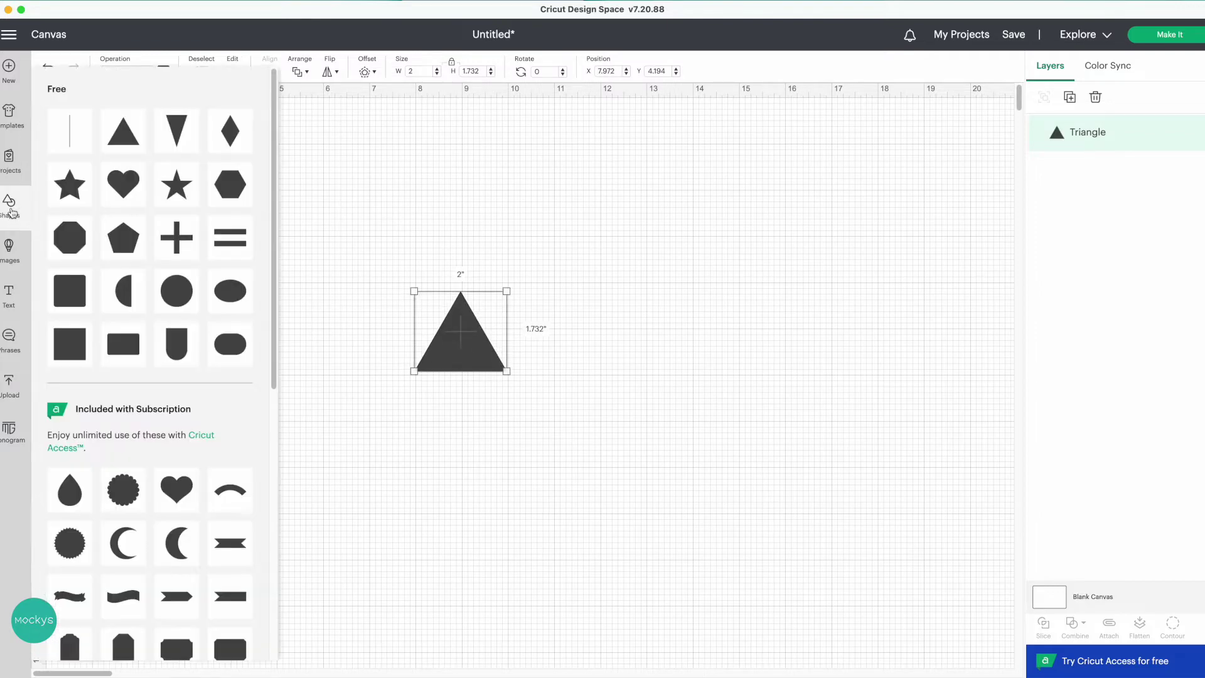
left_click(65, 192)
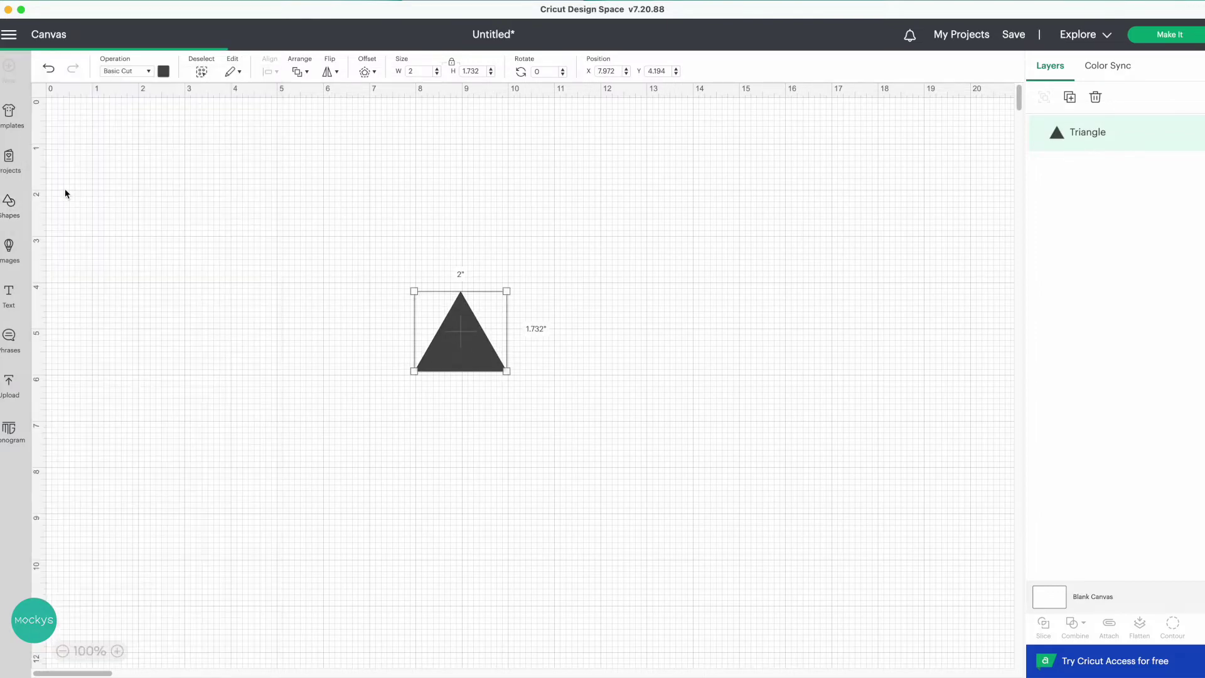
left_click_drag(164, 200, 556, 307)
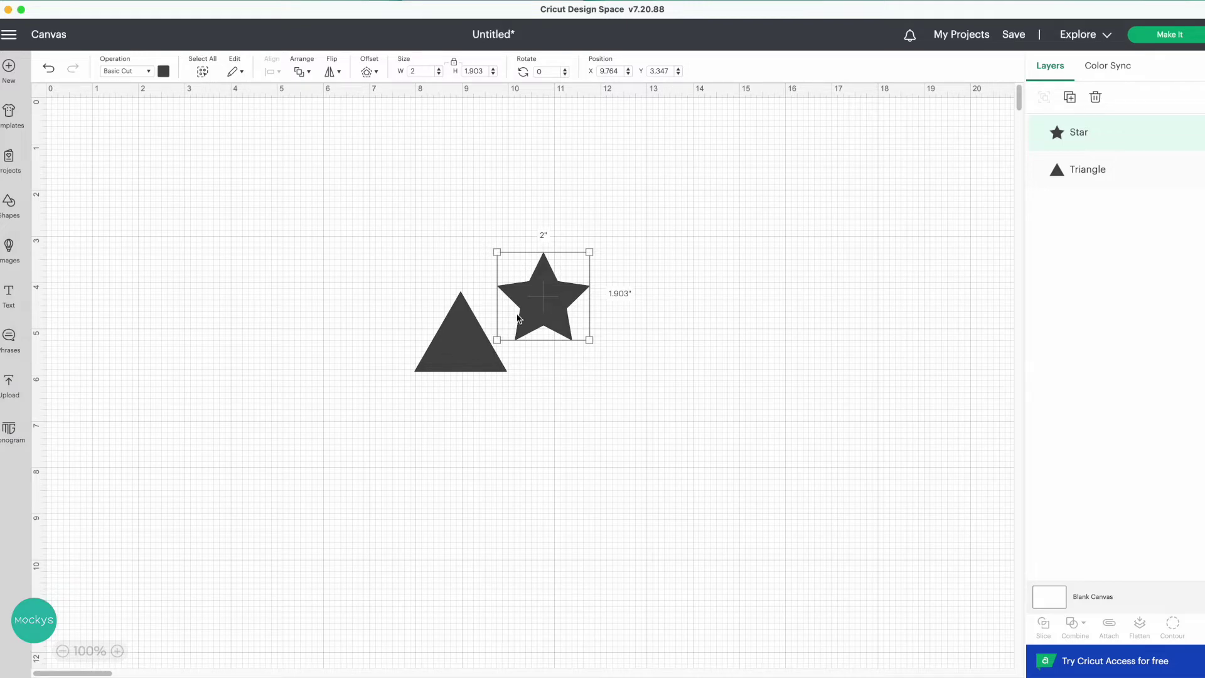
left_click_drag(532, 308, 484, 297)
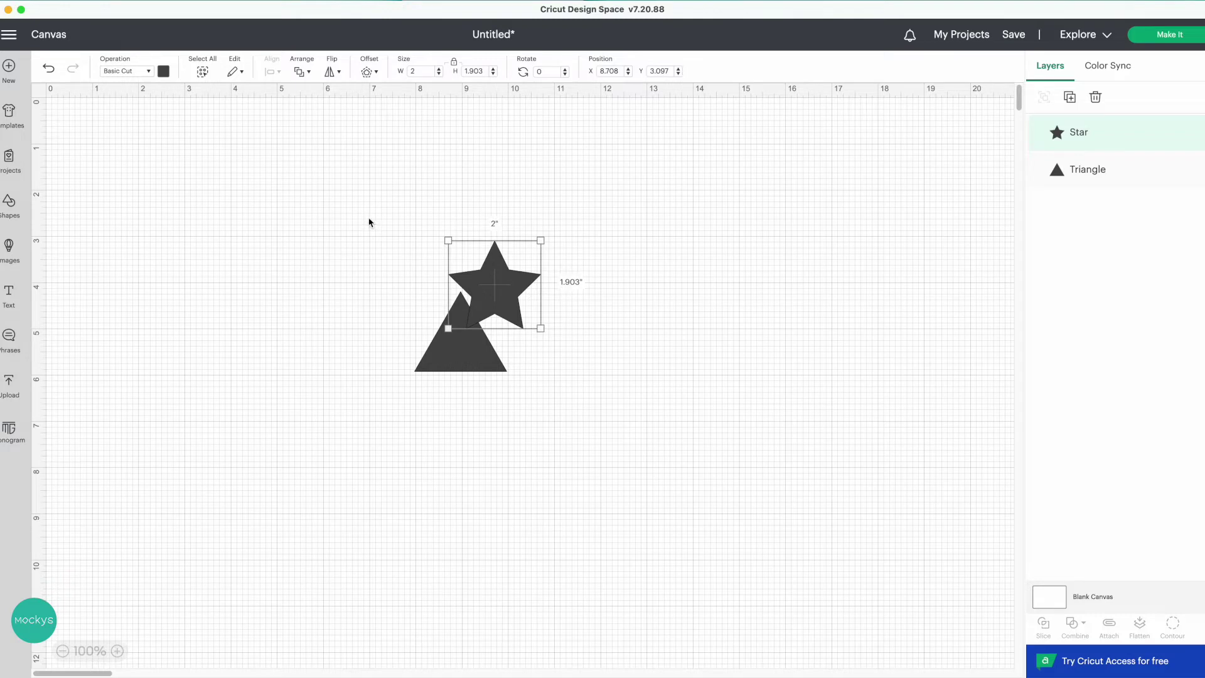
Select the overlapping star and triangle together and weld them into a single shape.
left_click_drag(356, 207, 619, 426)
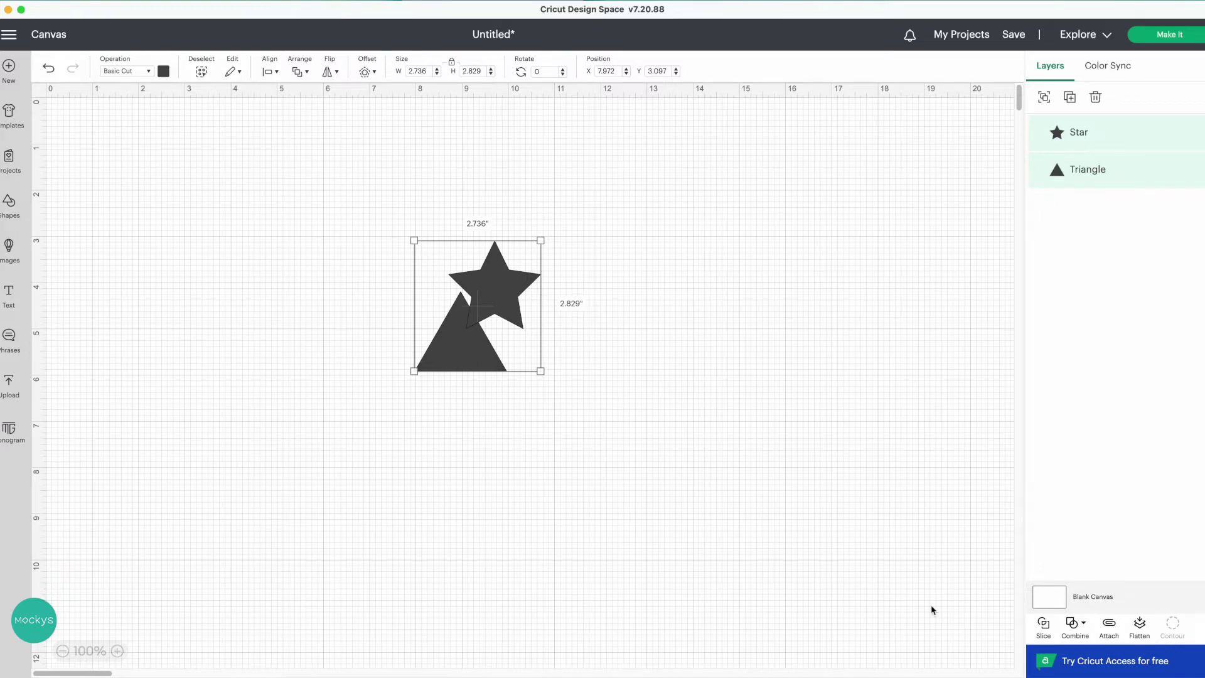
left_click(1076, 624)
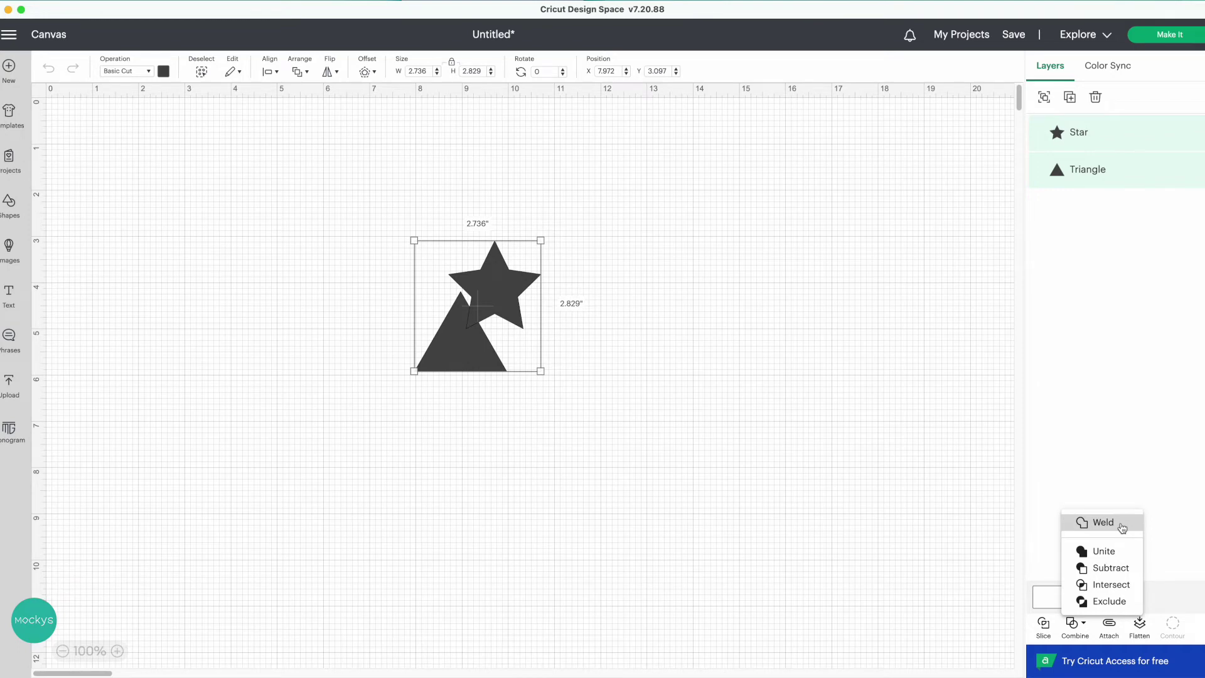
left_click(1100, 524)
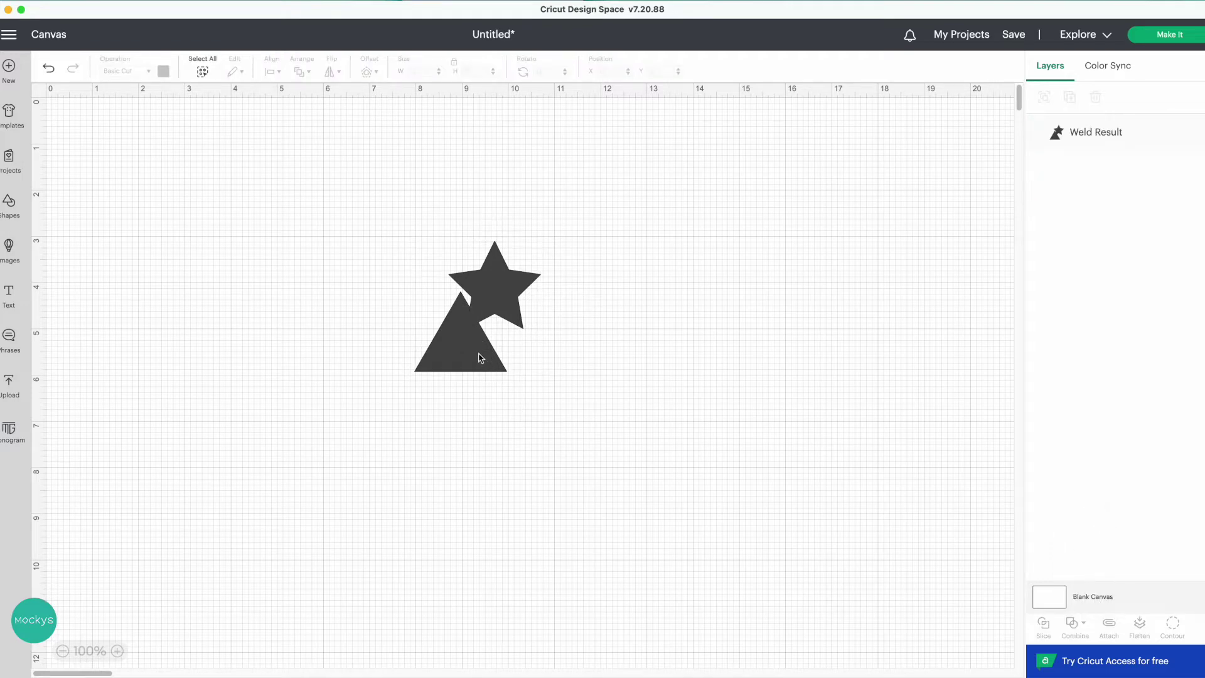
Move the welded star-and-triangle shape to the upper-left part of the canvas, at about X 3.43, Y 1.1.
left_click(481, 357)
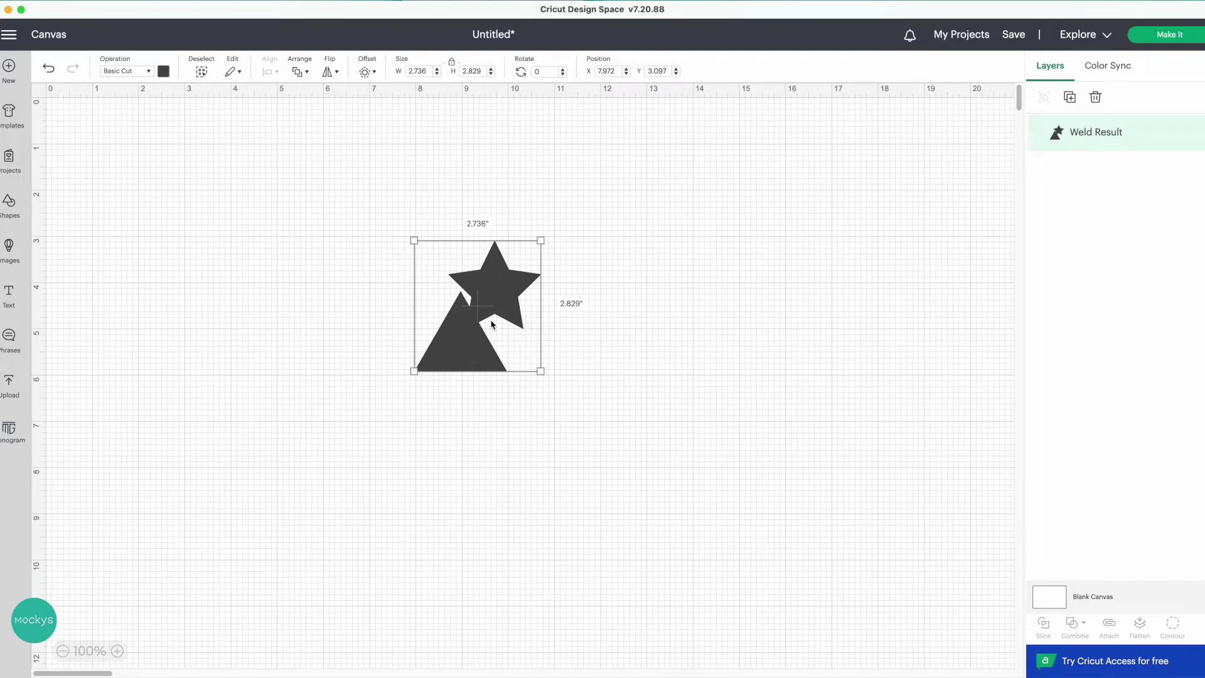
left_click_drag(484, 318, 277, 228)
left_click(165, 300)
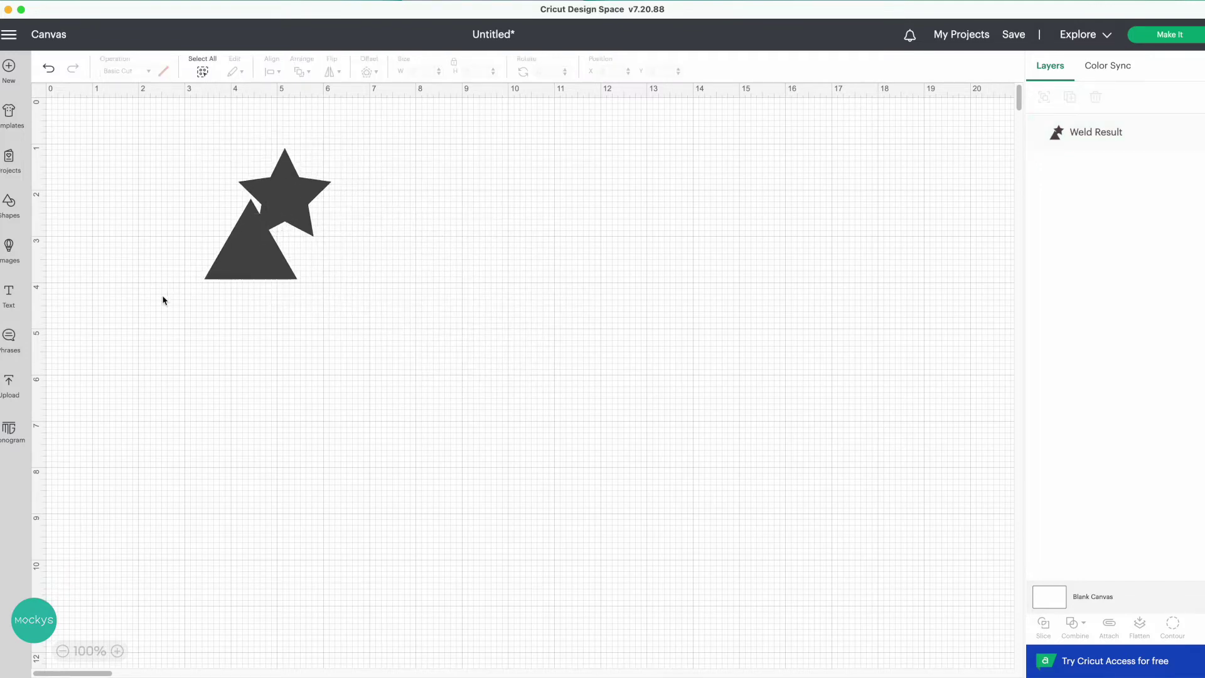
Add a heart and a pentagon and place them partly overlapping, below and to the right of the welded shape.
left_click(8, 206)
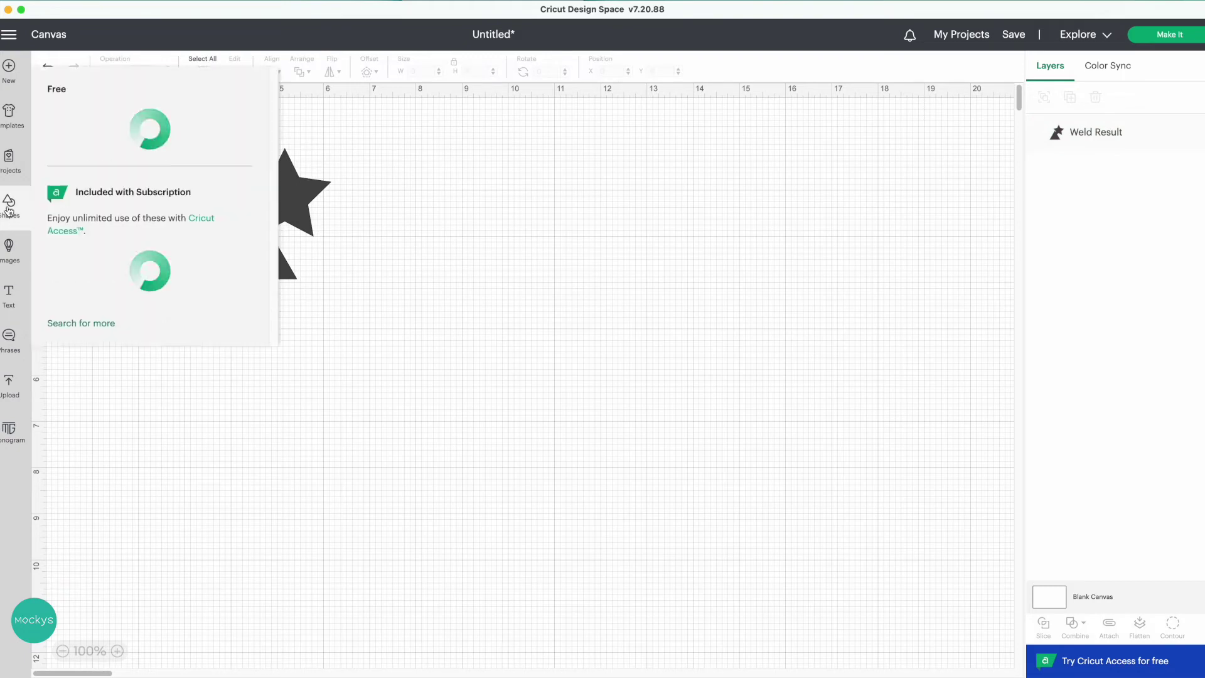
left_click(113, 181)
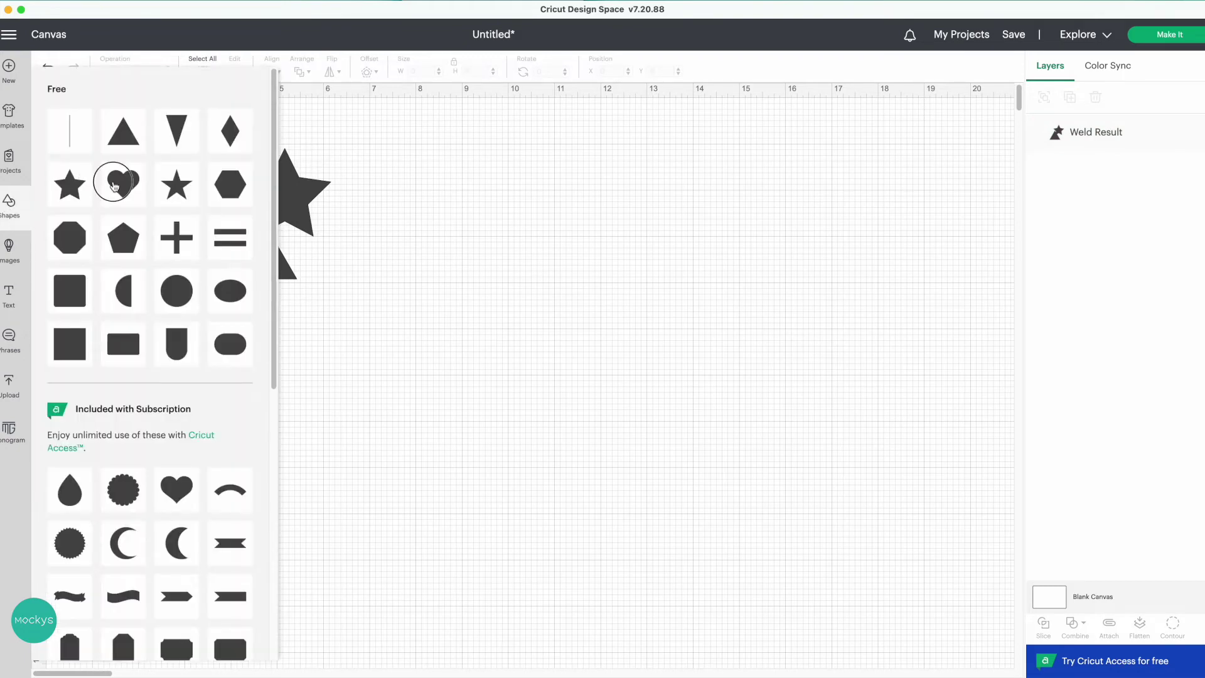
left_click(12, 211)
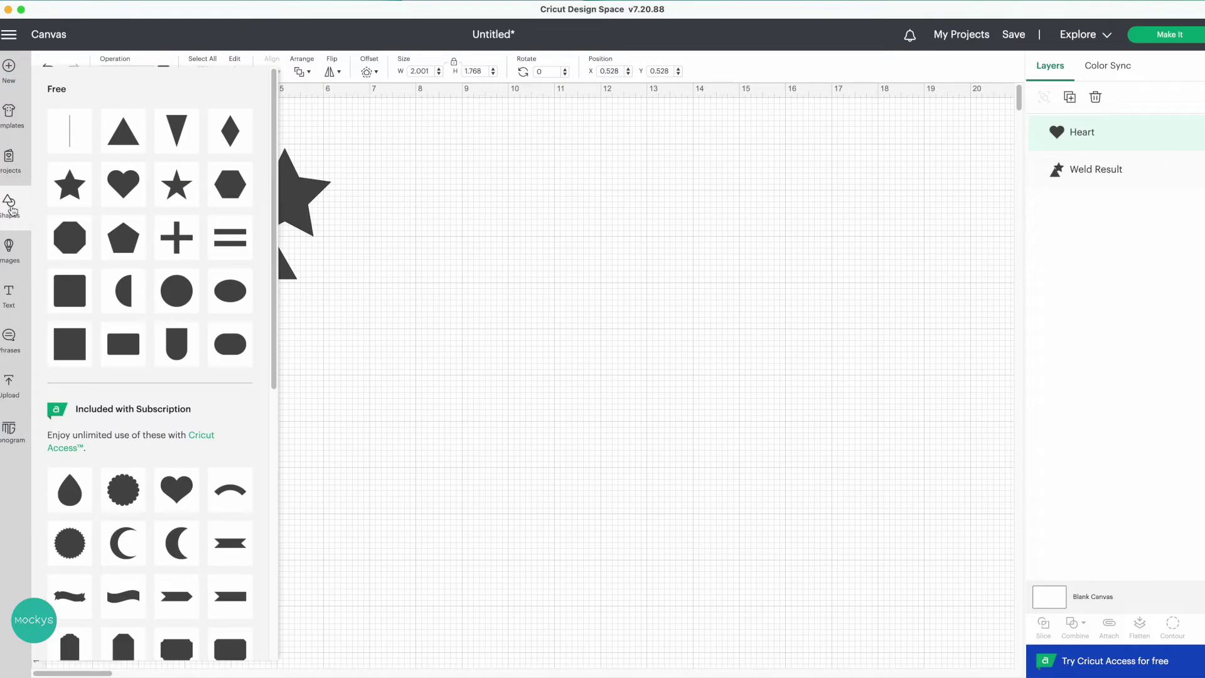
left_click(126, 240)
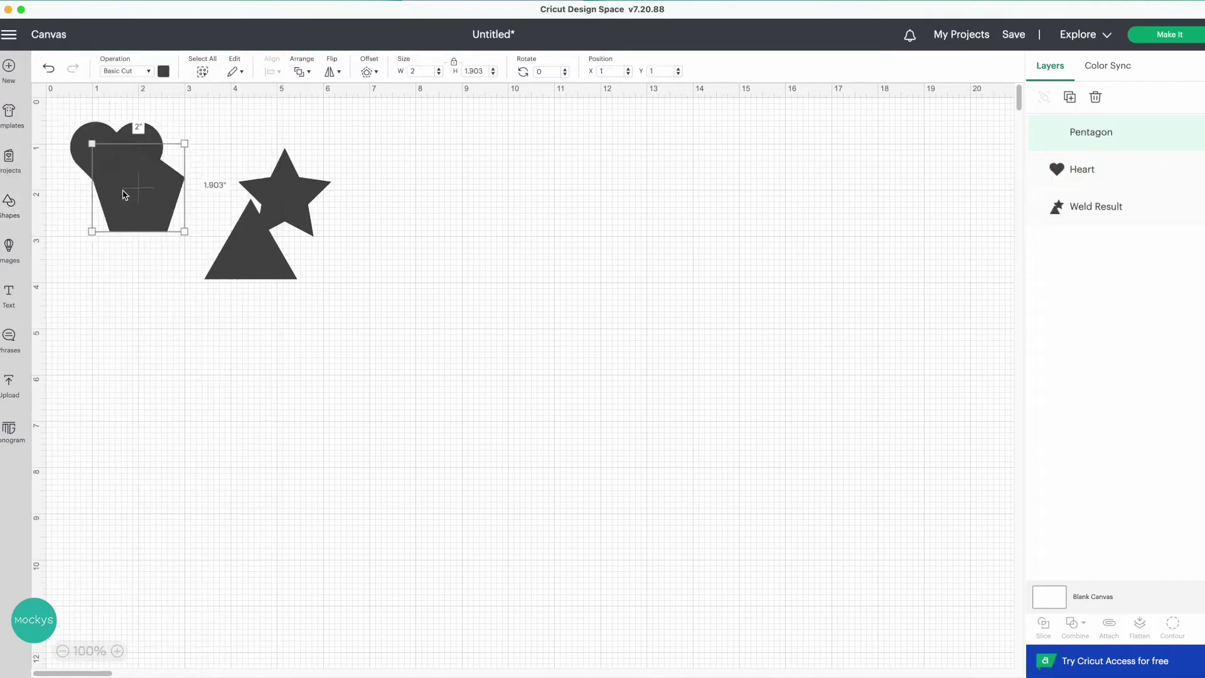
left_click_drag(126, 196, 544, 361)
left_click_drag(143, 138, 518, 412)
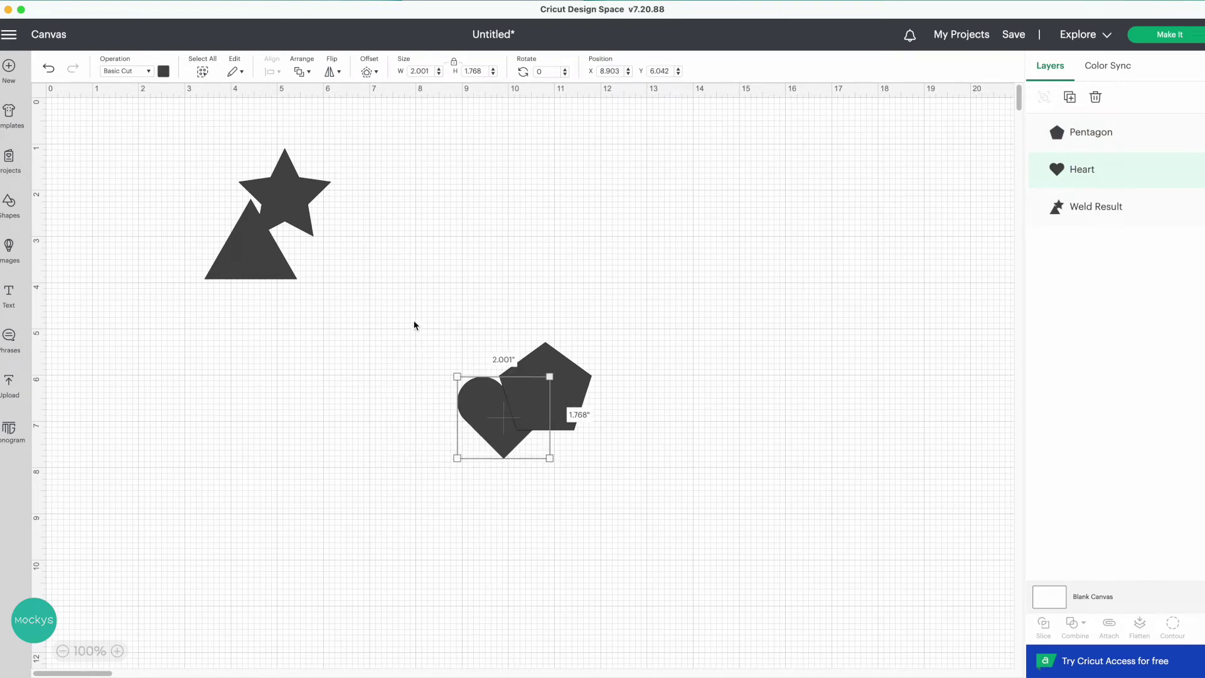
Select the overlapping heart and pentagon together and combine them with Unite.
left_click_drag(414, 315, 642, 517)
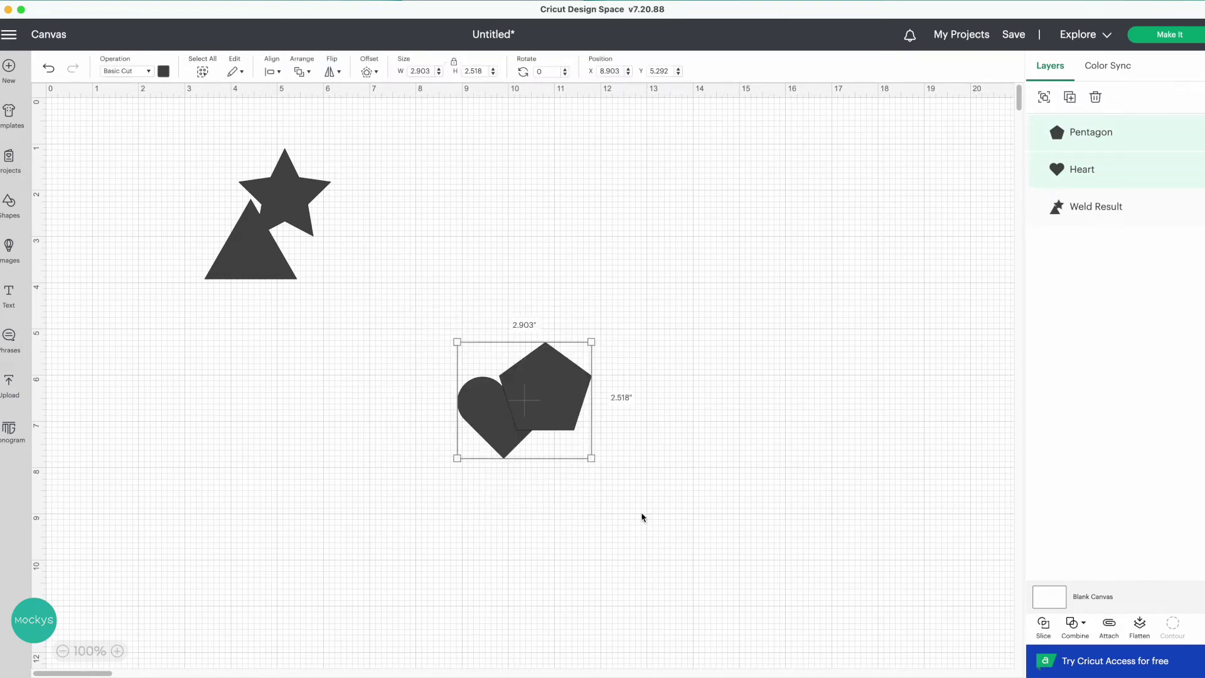
left_click(1077, 630)
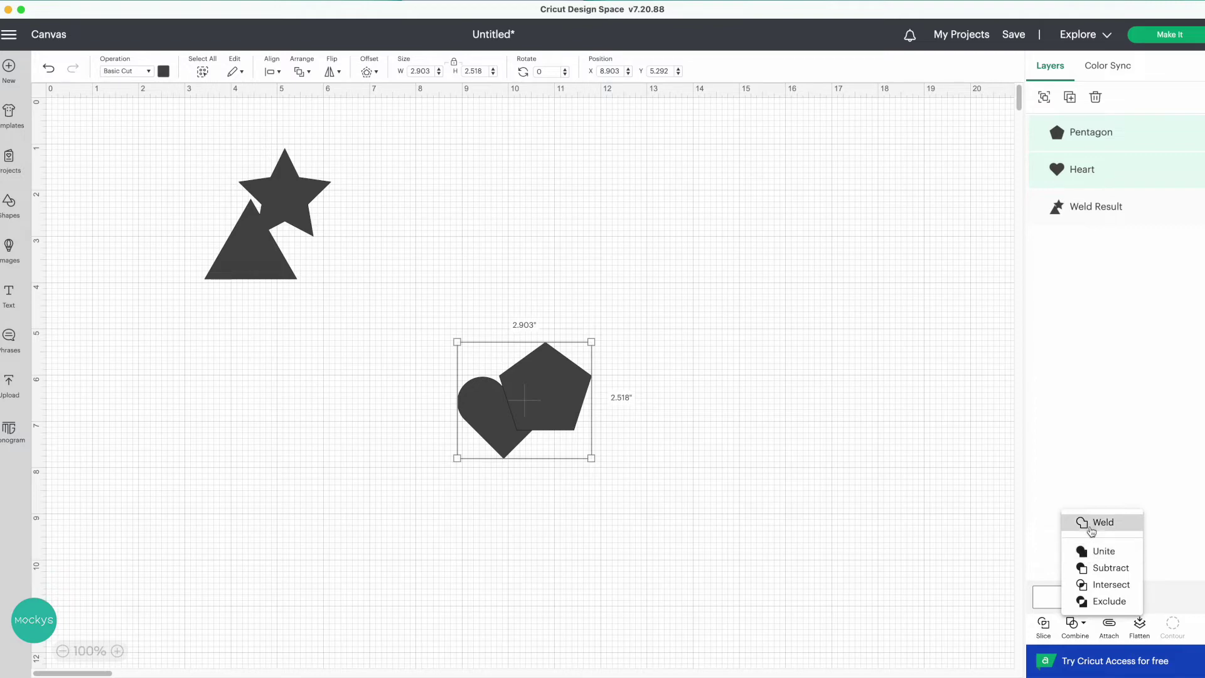
left_click(1114, 555)
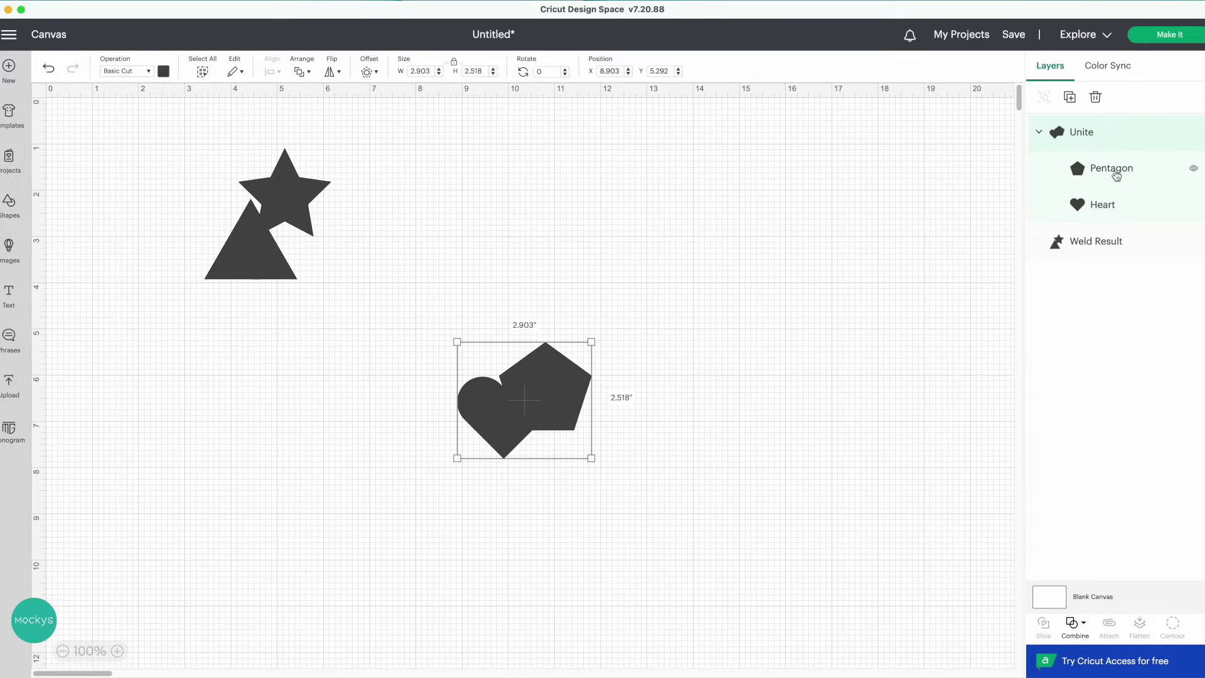
Move the pentagon inside the united shape to about X 10.15, Y 6.3, and shift the whole welded shape slightly down to about X 3.65, Y 1.76.
left_click(1115, 175)
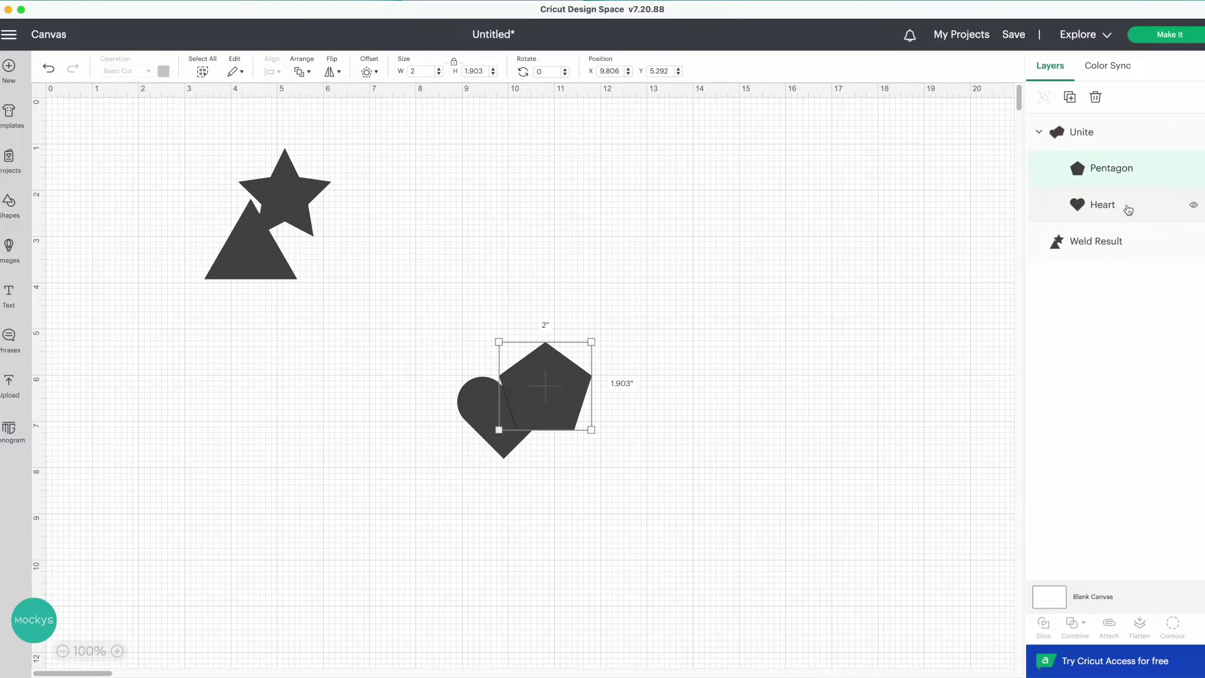
left_click(1129, 209)
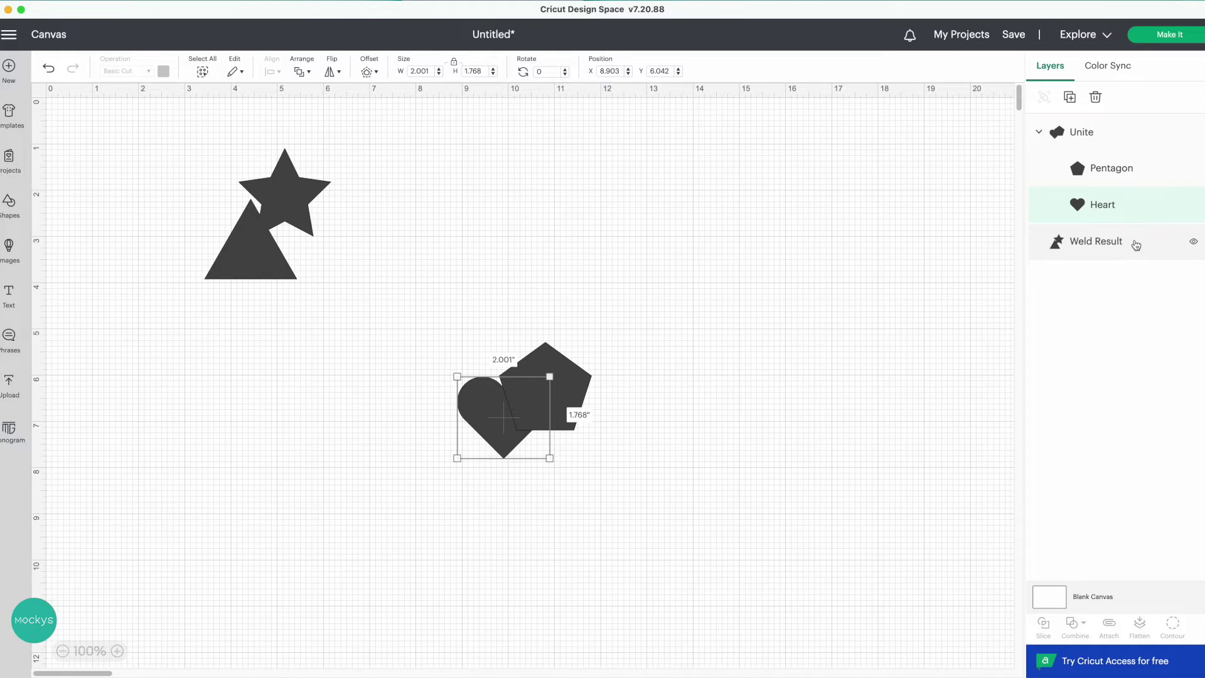
left_click(1136, 245)
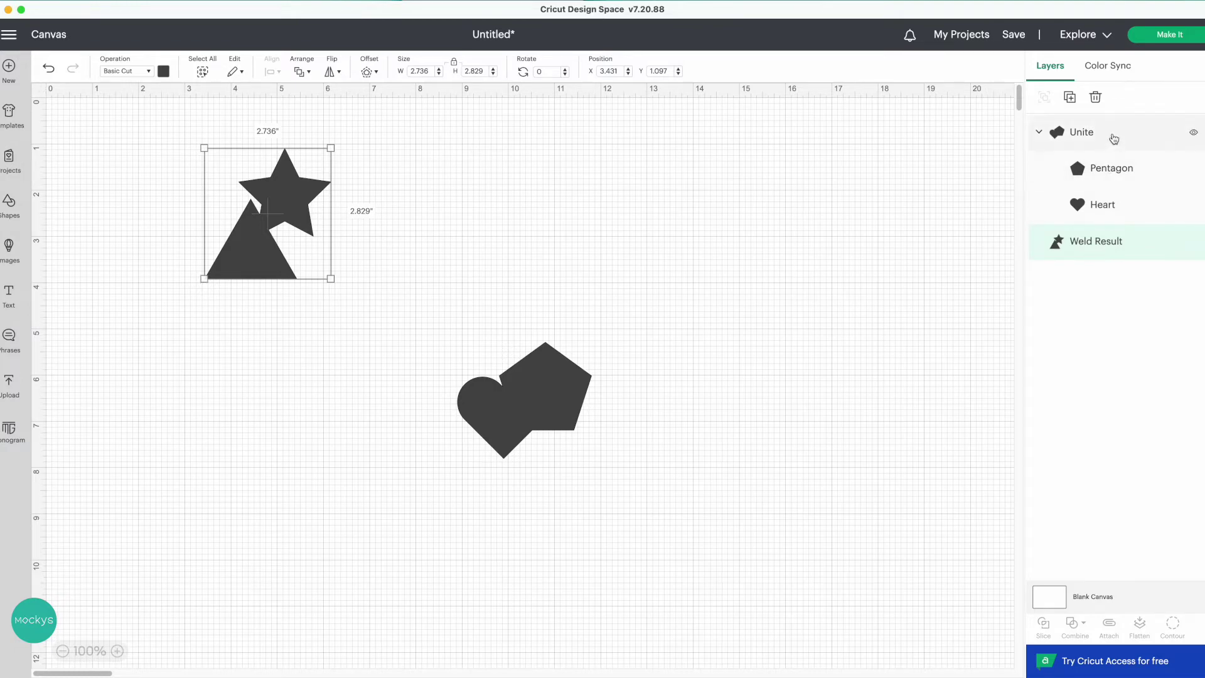
left_click(1122, 174)
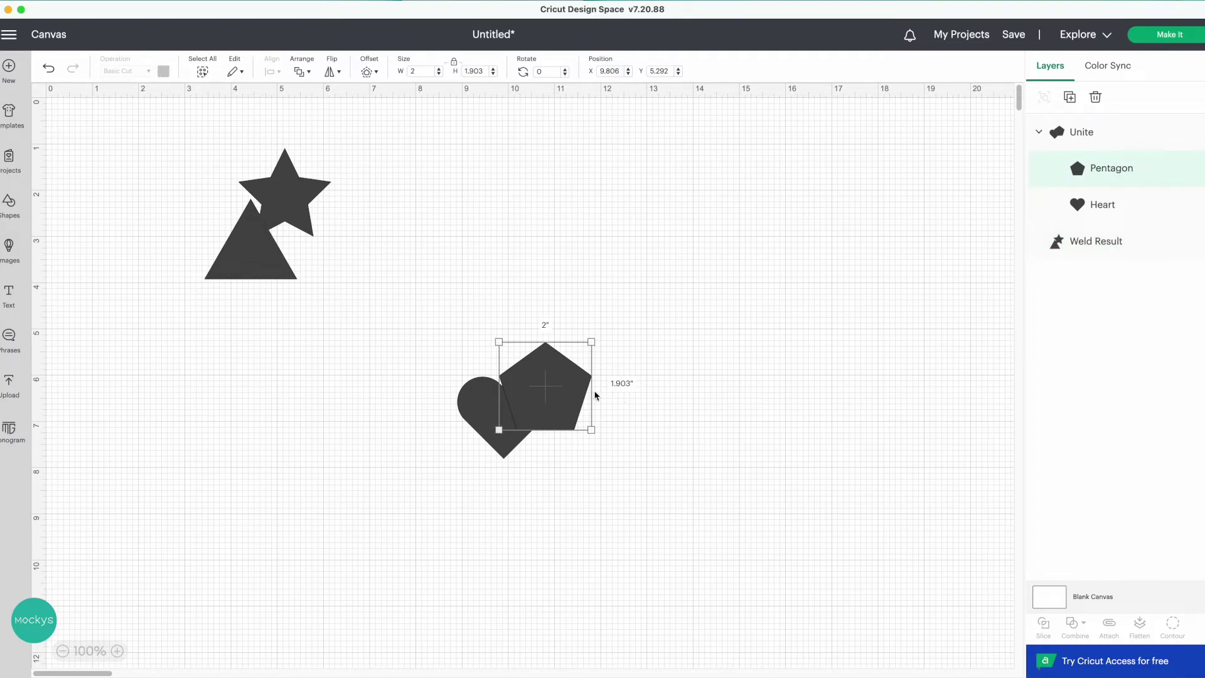
left_click_drag(544, 391, 565, 429)
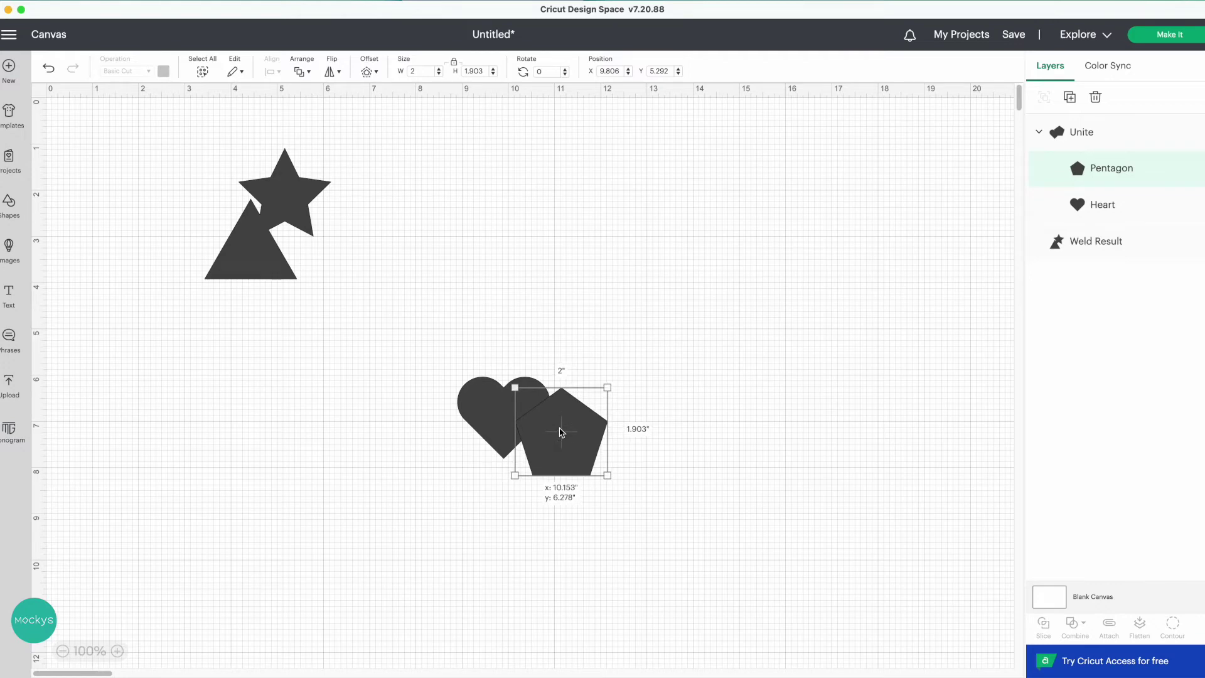
left_click(826, 382)
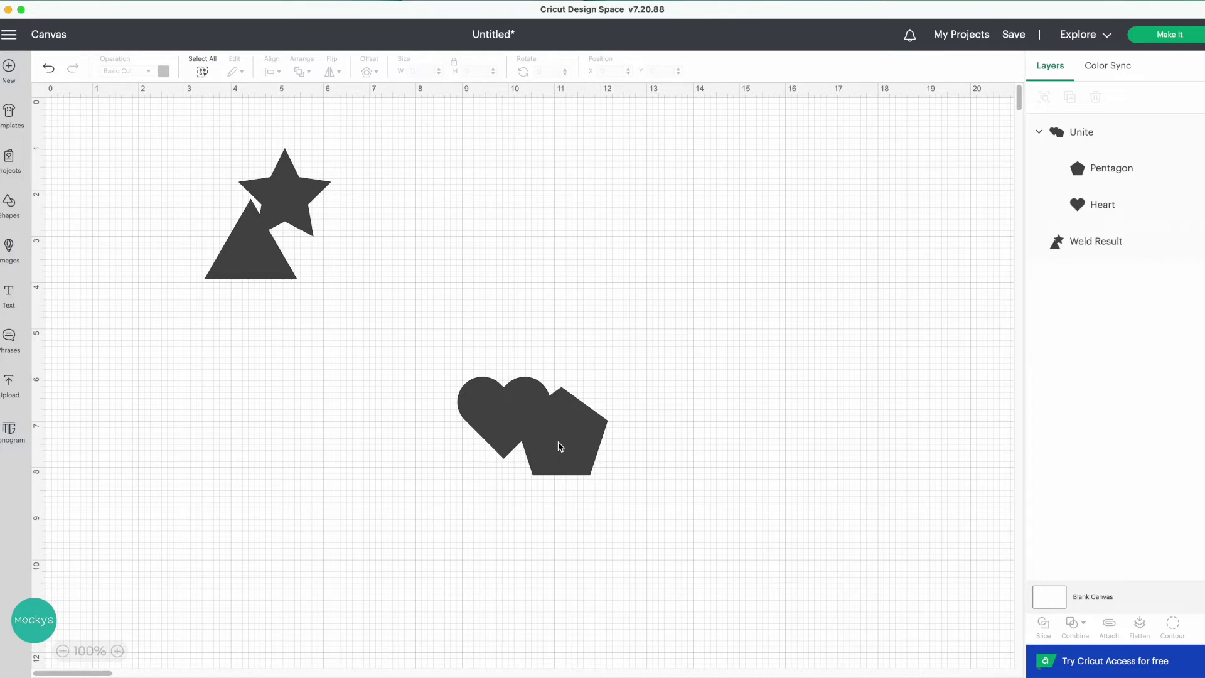
left_click_drag(269, 251, 280, 287)
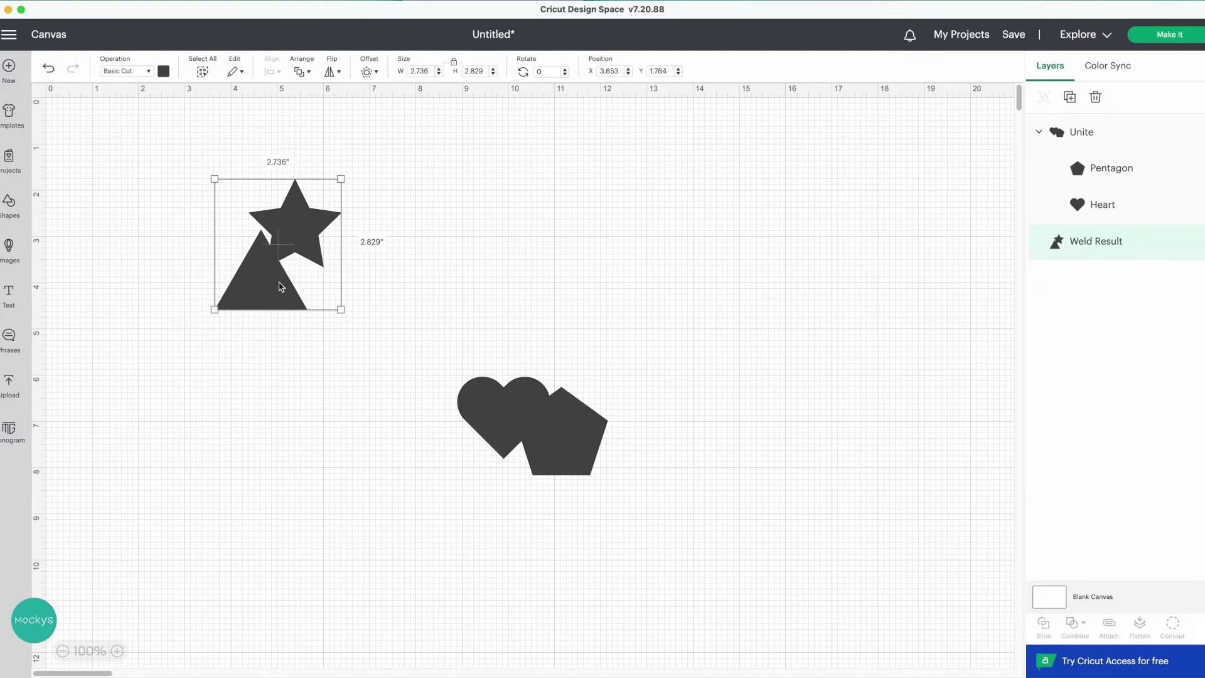
Undo the Unite on the heart-and-pentagon shape to restore the two separate layers.
left_click(587, 432)
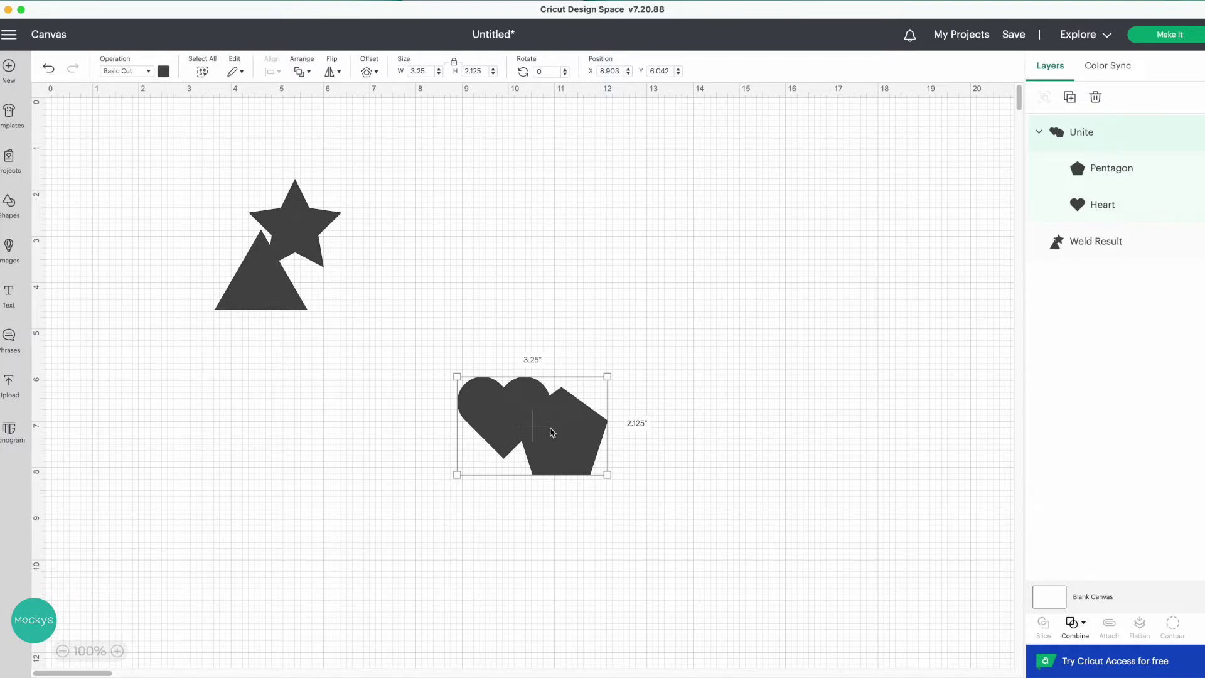
left_click(1083, 624)
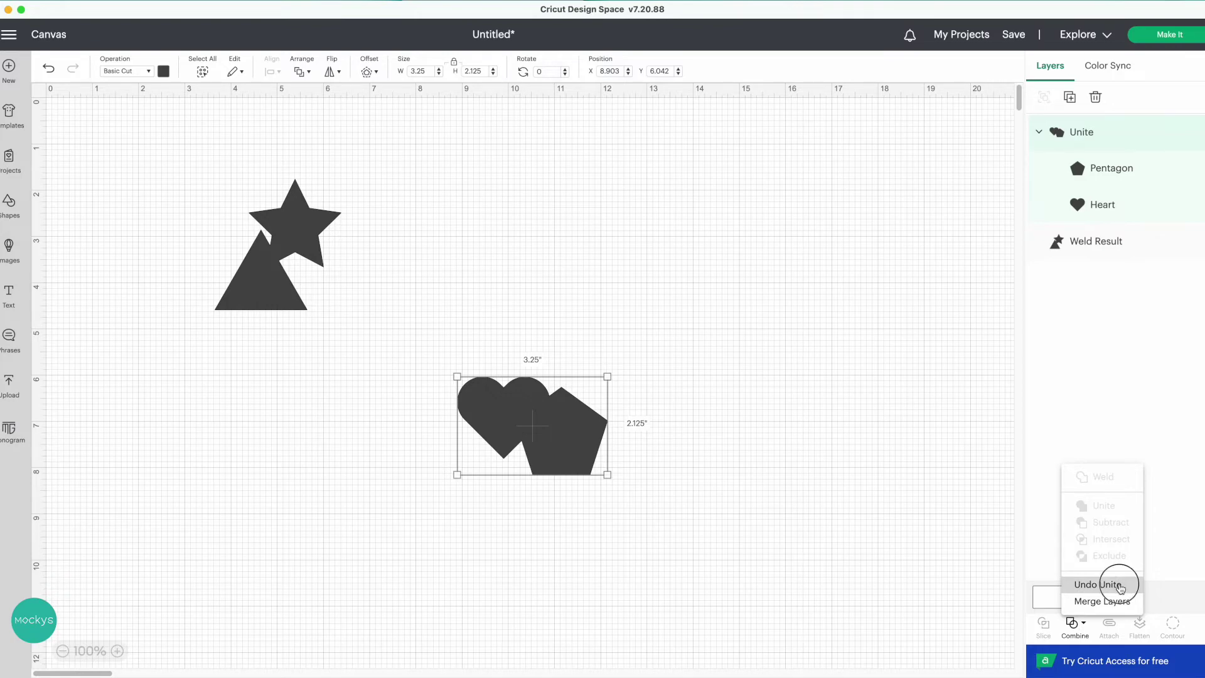
left_click(1120, 587)
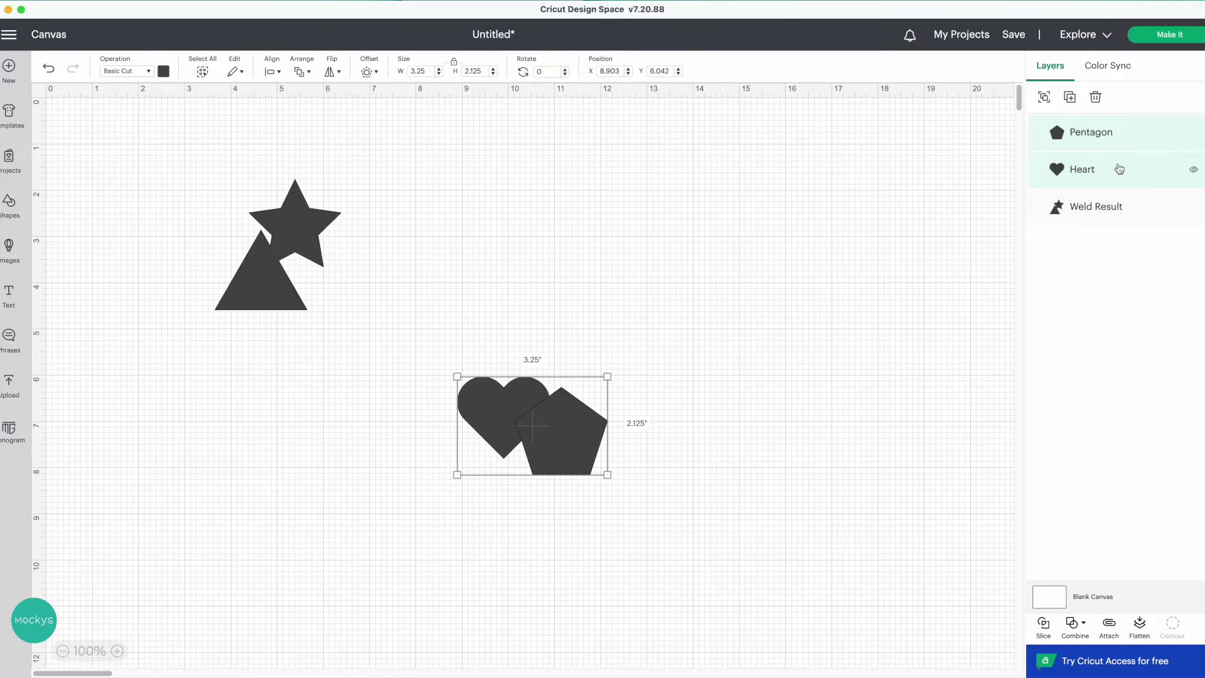
Shift the heart and pentagon slightly up, and move the heart left until it is clear of the pentagon.
left_click_drag(576, 452, 701, 445)
key("super+z")
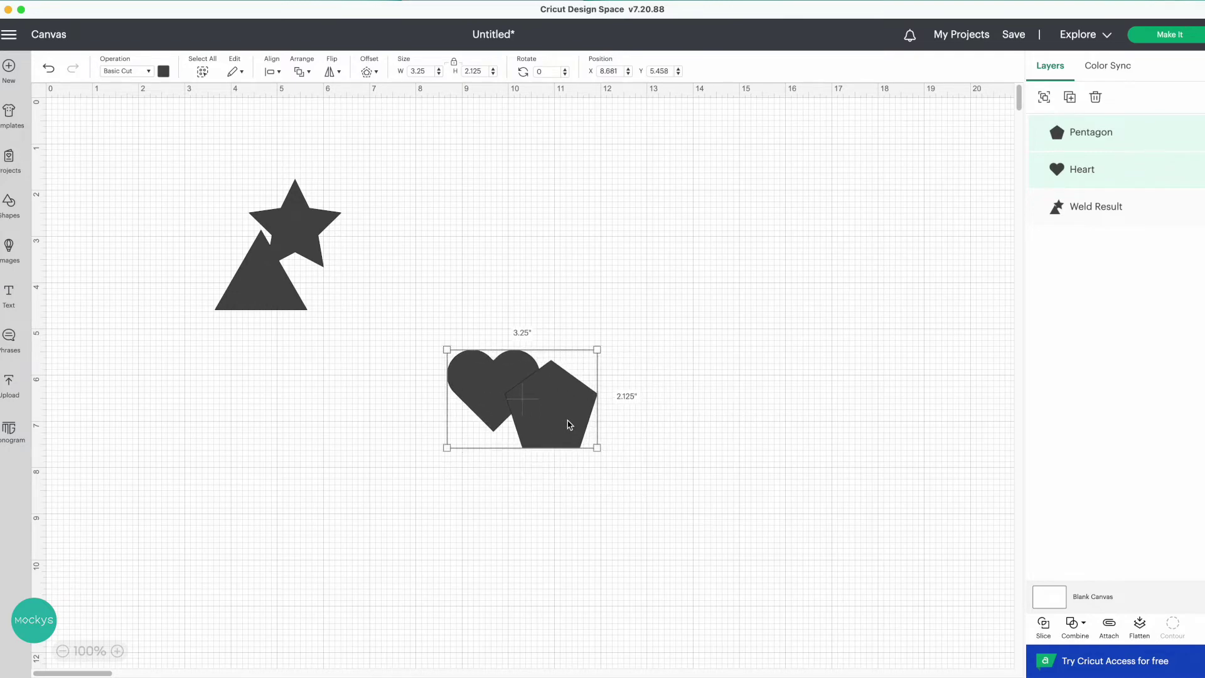
left_click(1149, 179)
left_click_drag(499, 374, 444, 392)
left_click(540, 310)
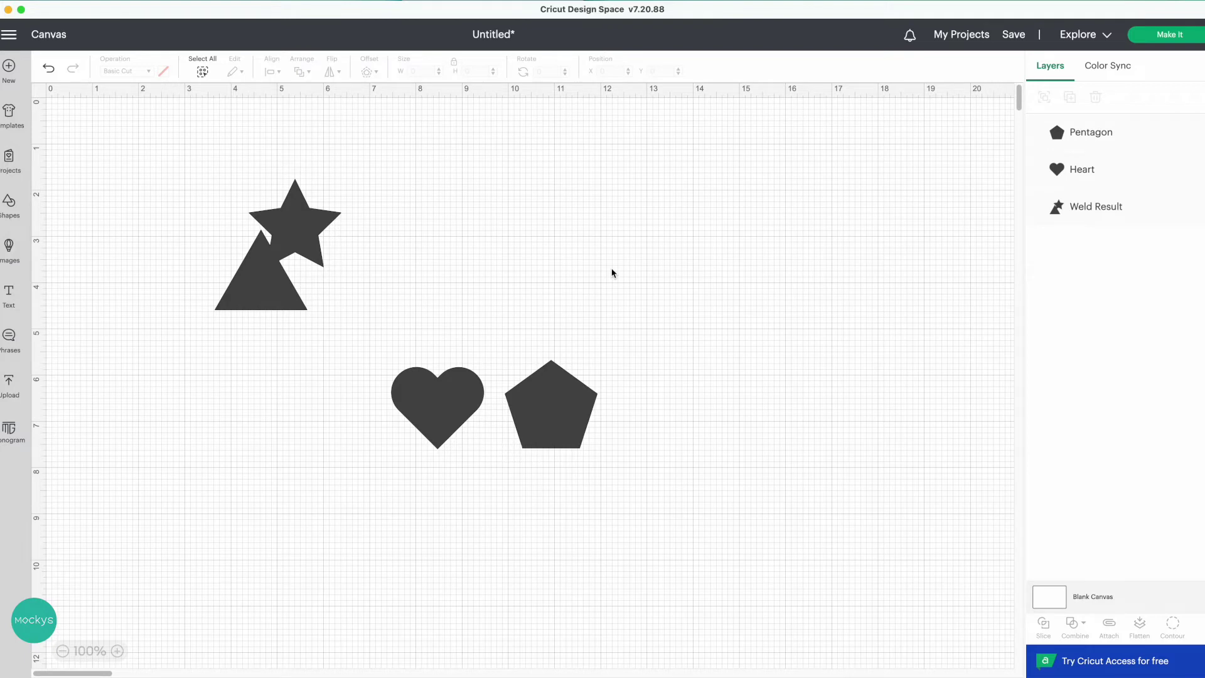
Move the heart back so that it overlaps the lower-left side of the pentagon.
left_click(283, 253)
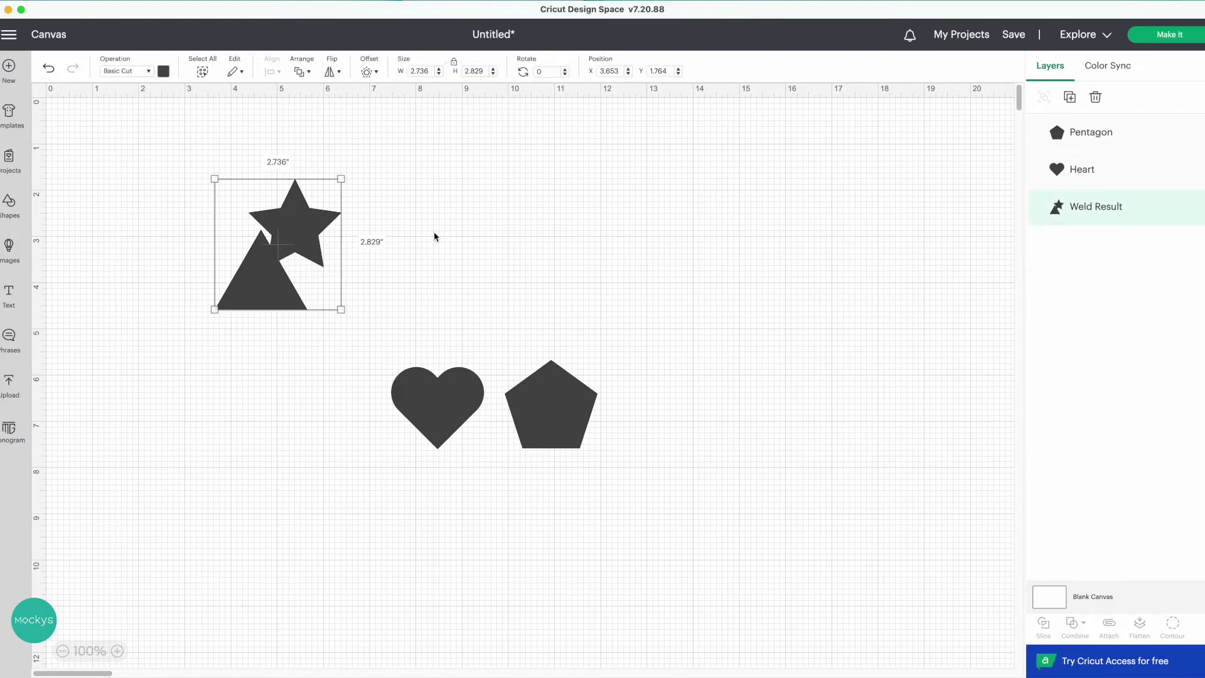
left_click(428, 384)
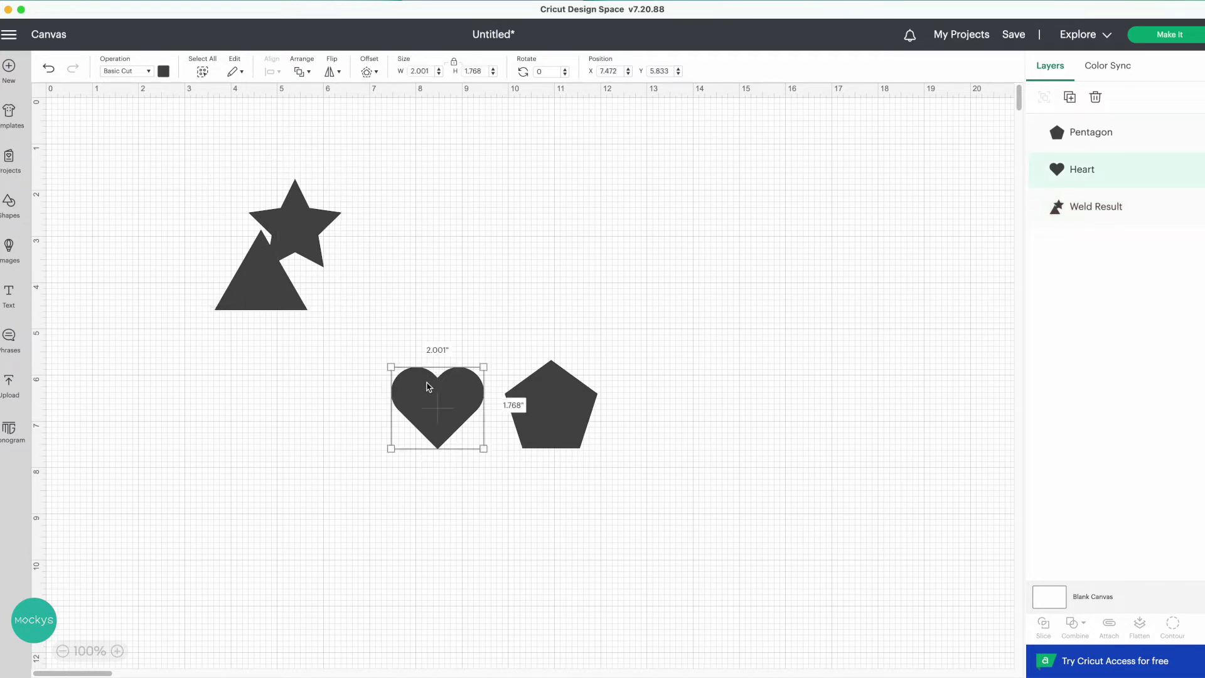
left_click(451, 411)
left_click_drag(451, 410, 510, 430)
Combine the overlapping heart and pentagon with Unite.
left_click_drag(406, 337, 657, 506)
left_click(1077, 628)
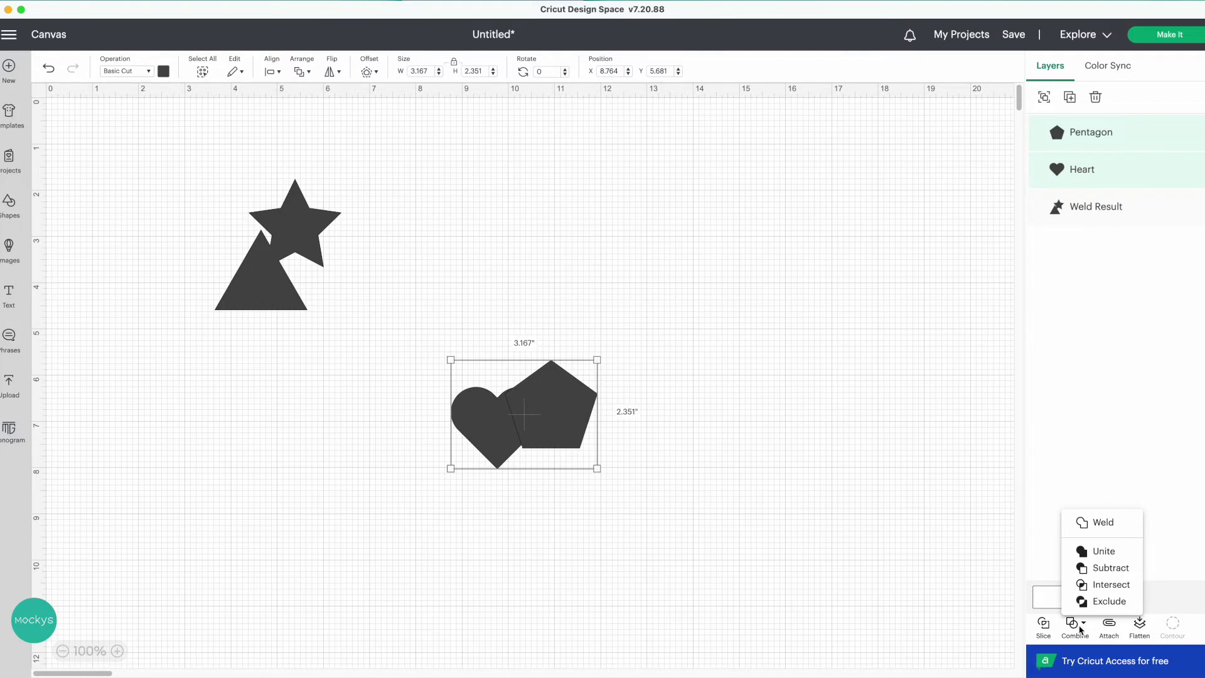
left_click(1127, 557)
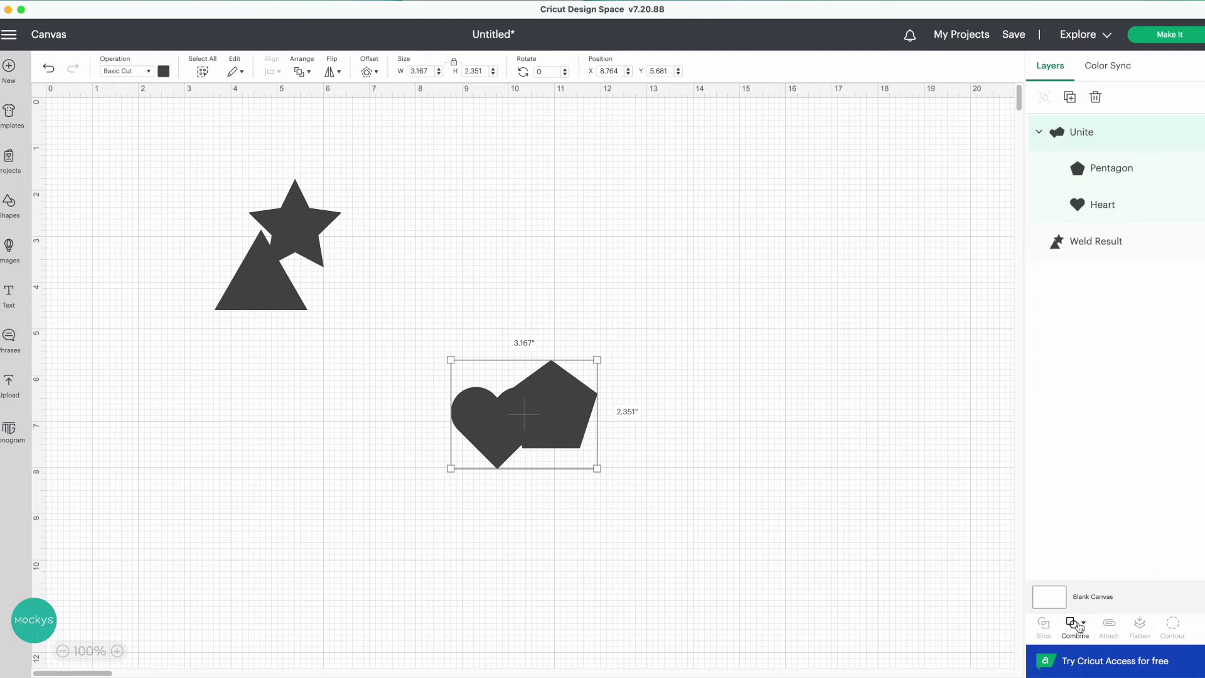
Merge the layers of the united heart and pentagon, and move the merged shape beside the welded star and triangle.
left_click(1078, 624)
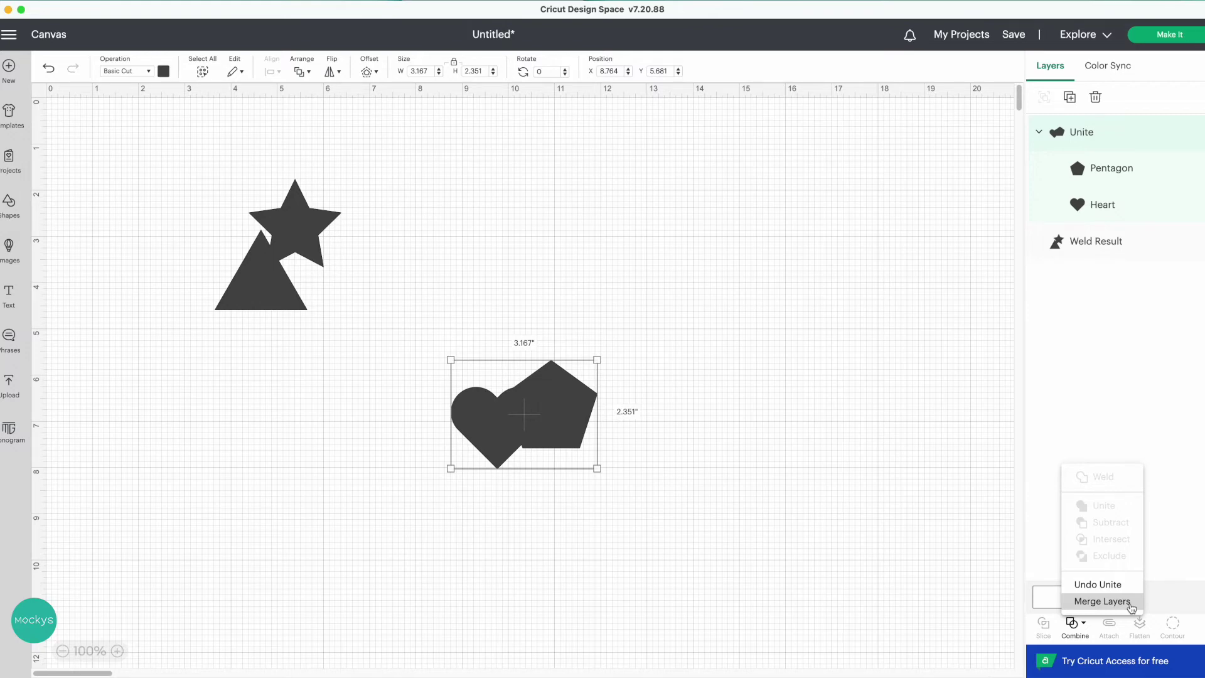
left_click(1116, 602)
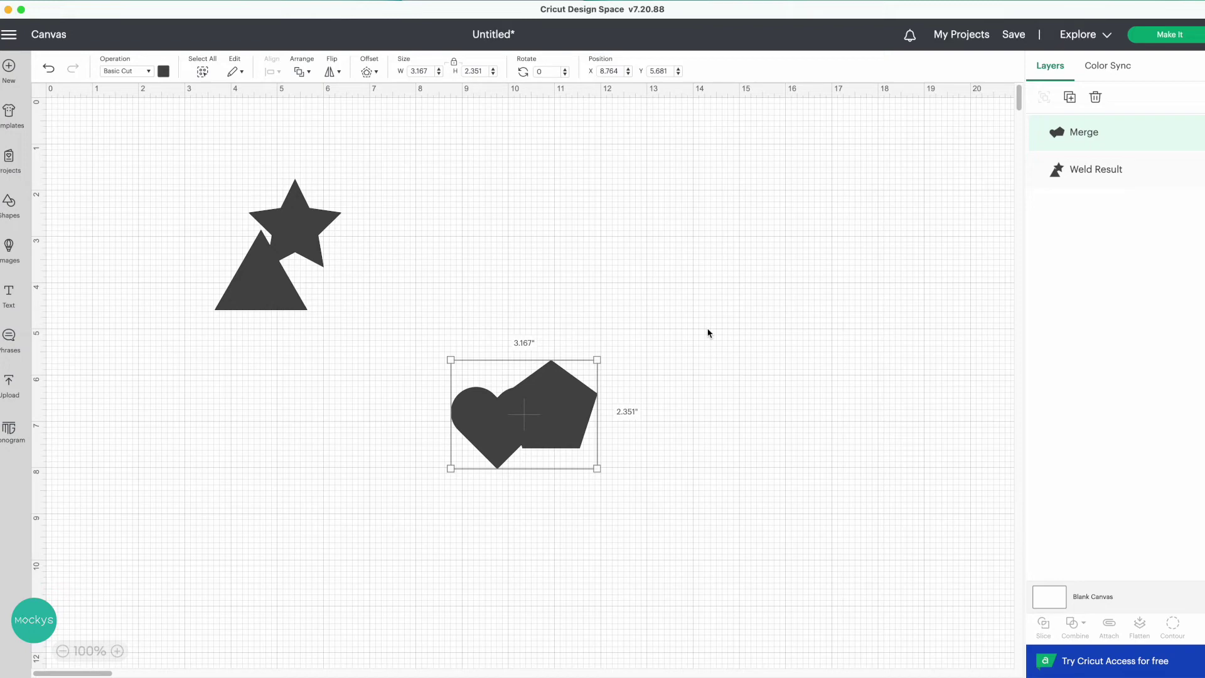
left_click_drag(575, 399, 502, 247)
left_click(581, 243)
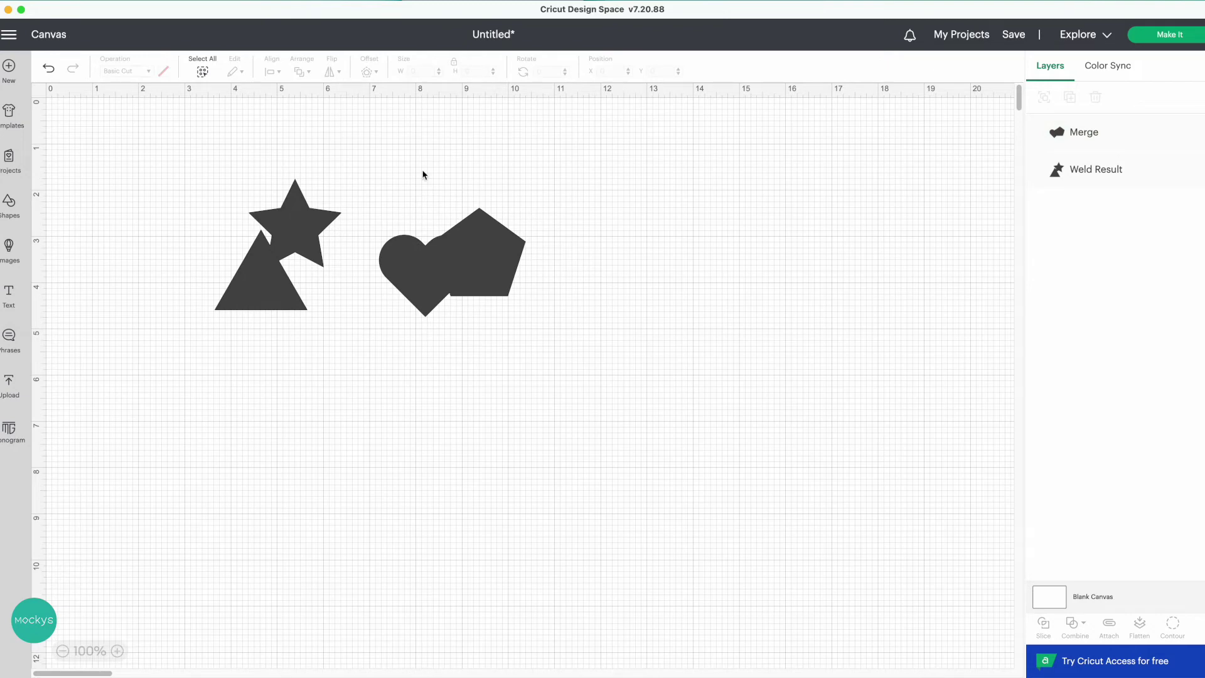
Add a circle at about X 7.22, Y 6.67 and a triangle overlapping its lower part at about X 7.57, Y 7.47.
left_click(9, 204)
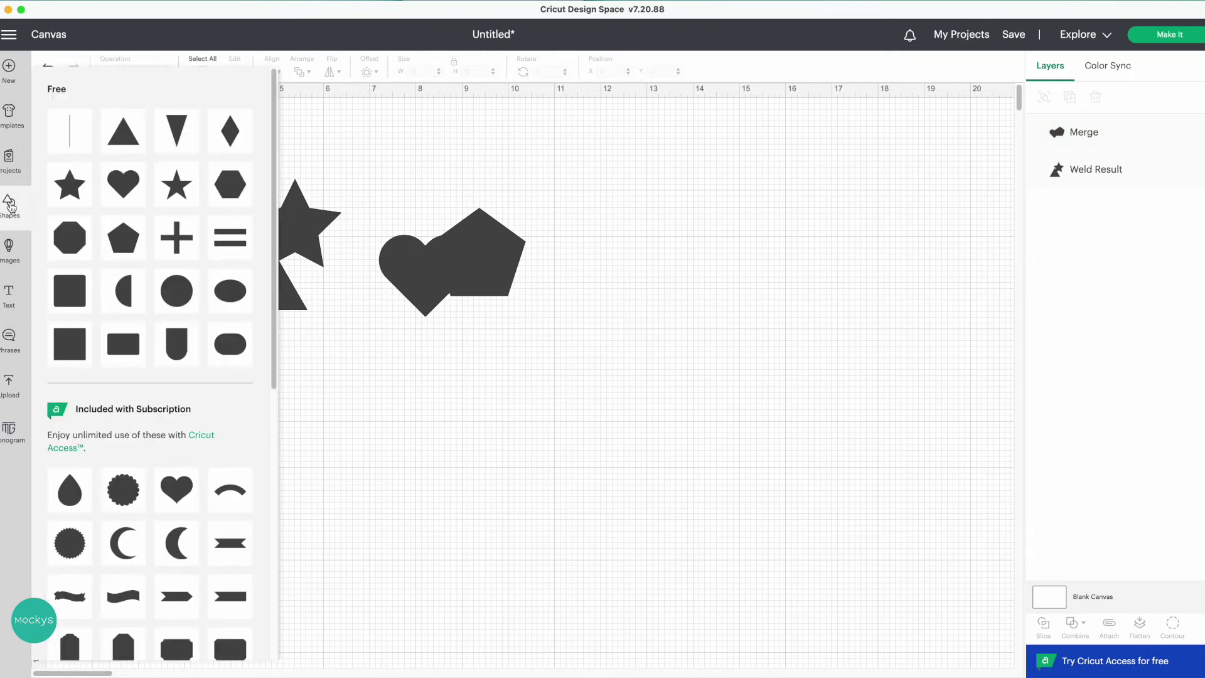
left_click(164, 293)
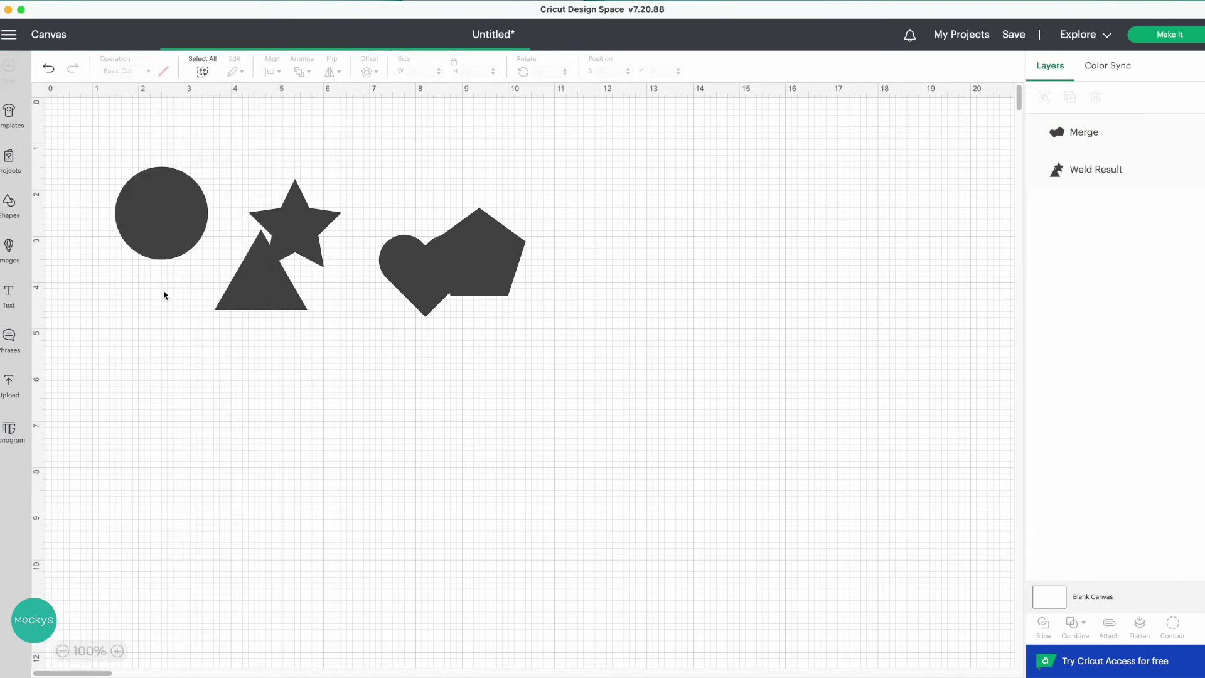
left_click_drag(161, 221, 425, 457)
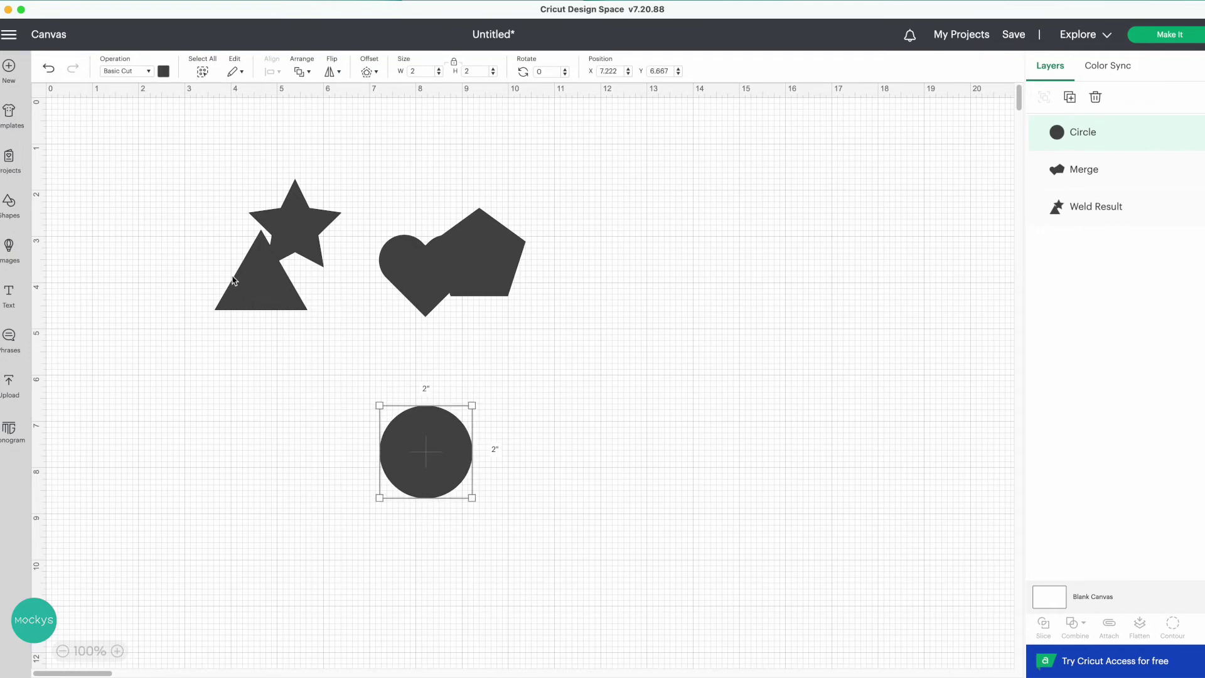
left_click(8, 201)
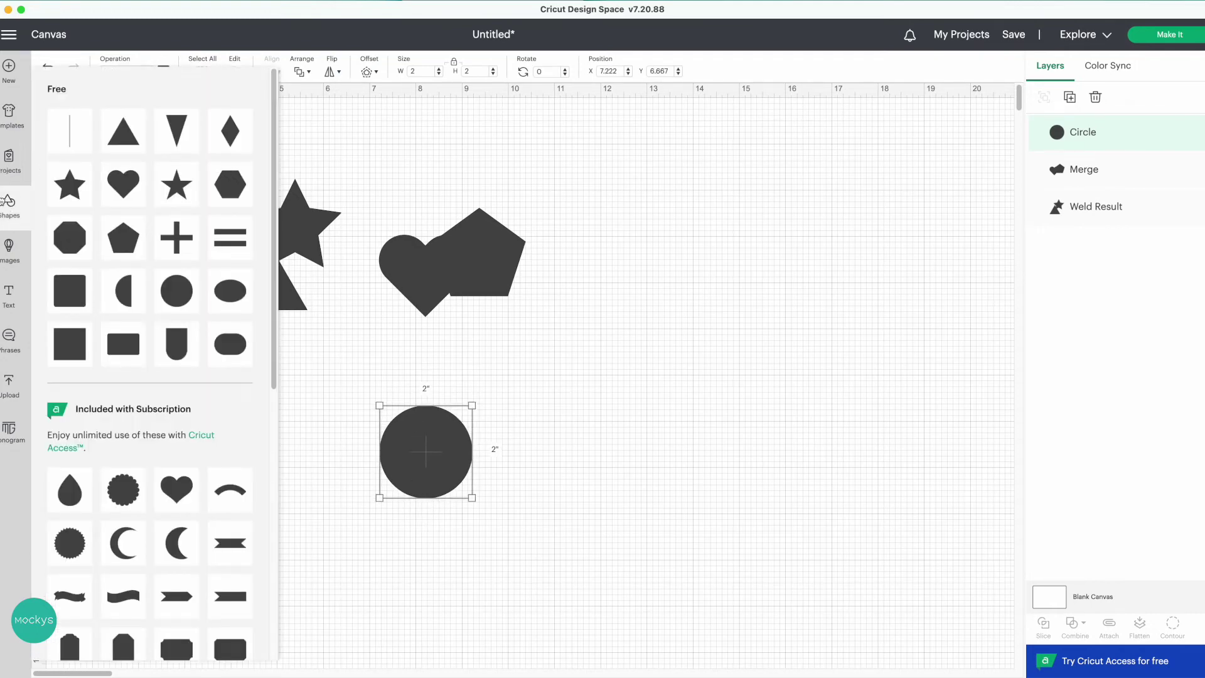
left_click(139, 144)
left_click_drag(185, 238, 443, 489)
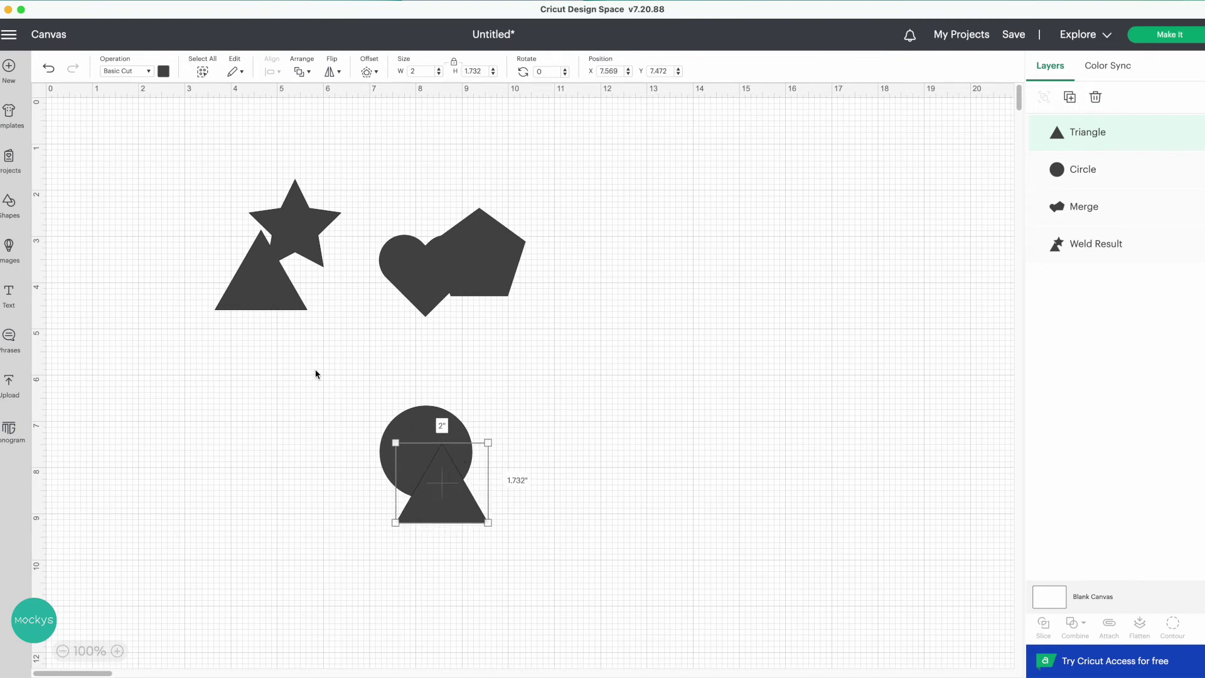
Subtract the triangle from the circle.
left_click_drag(341, 386, 592, 573)
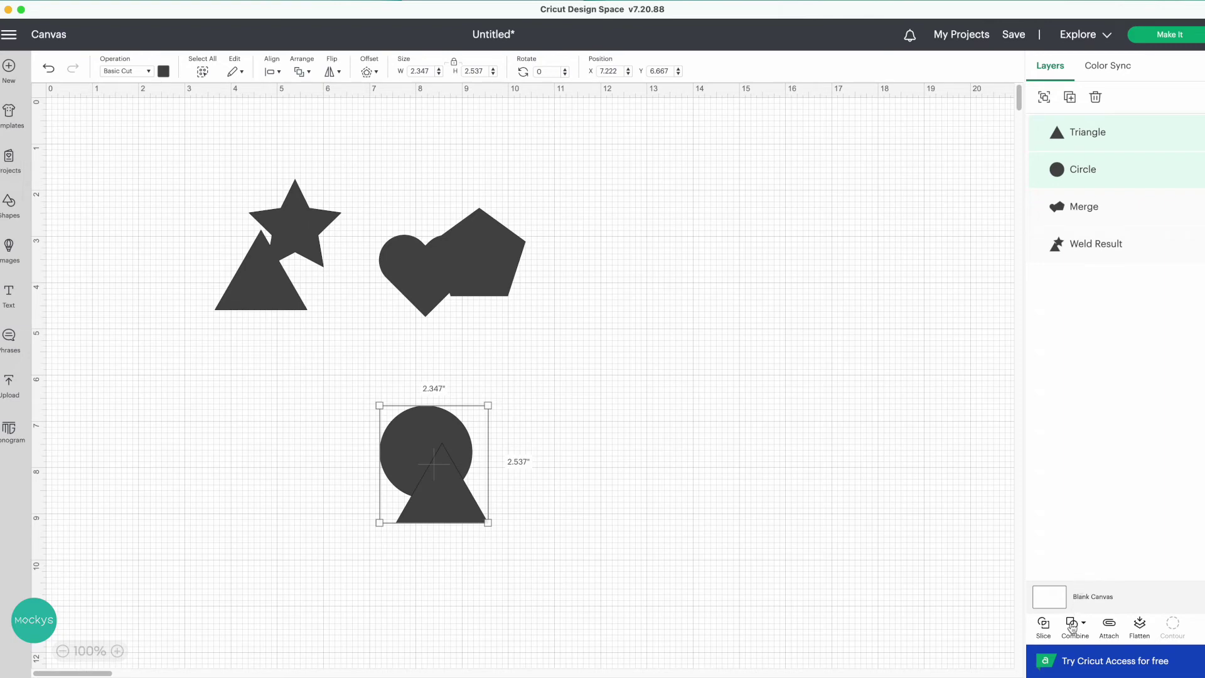
left_click(1074, 624)
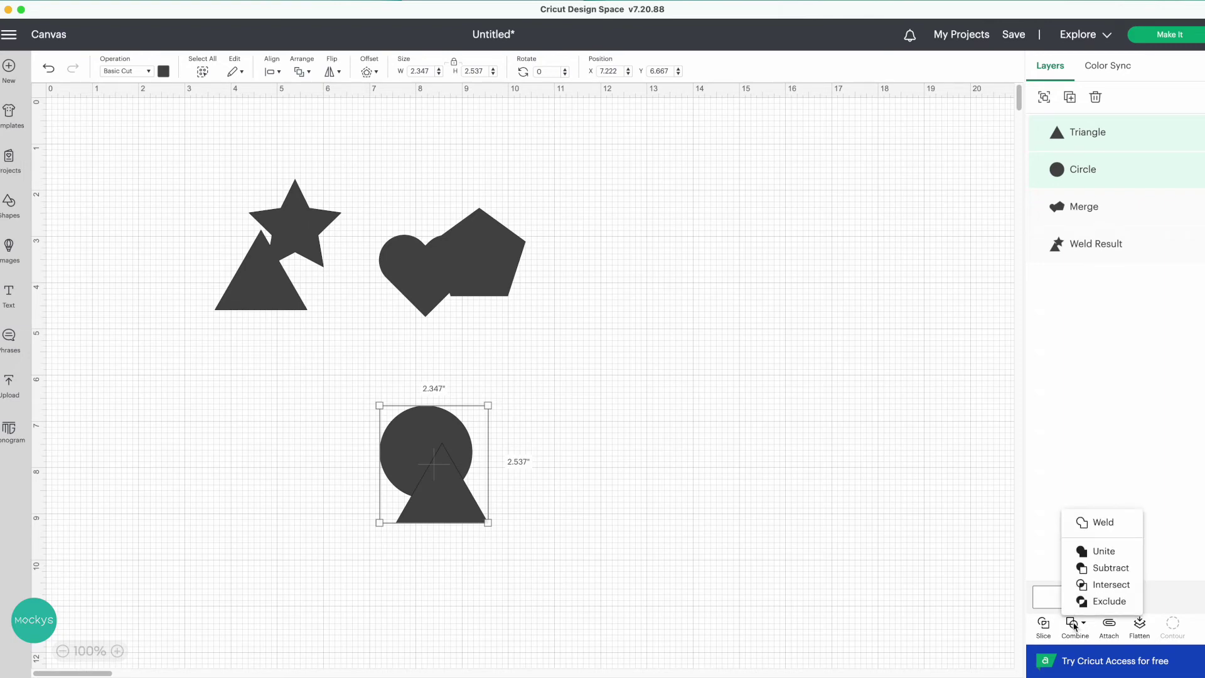
left_click(1112, 568)
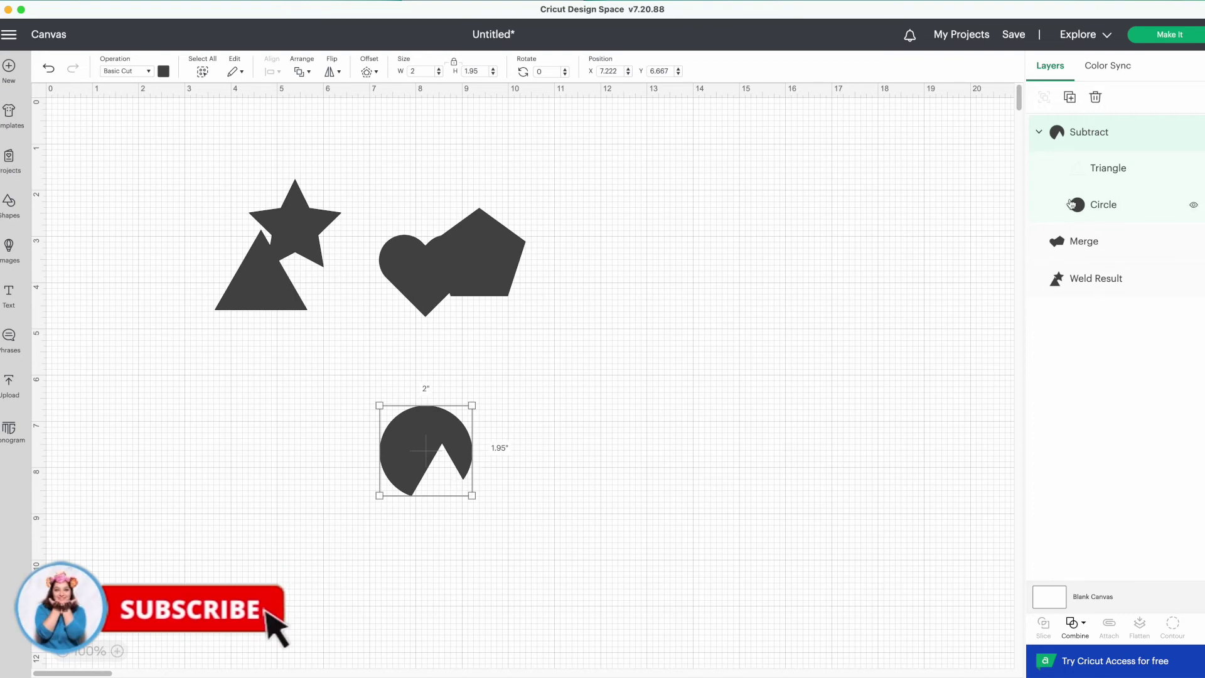
Check the triangle and circle inside the Subtract group, and shift the triangle slightly left and up to centre the notch.
left_click(1132, 175)
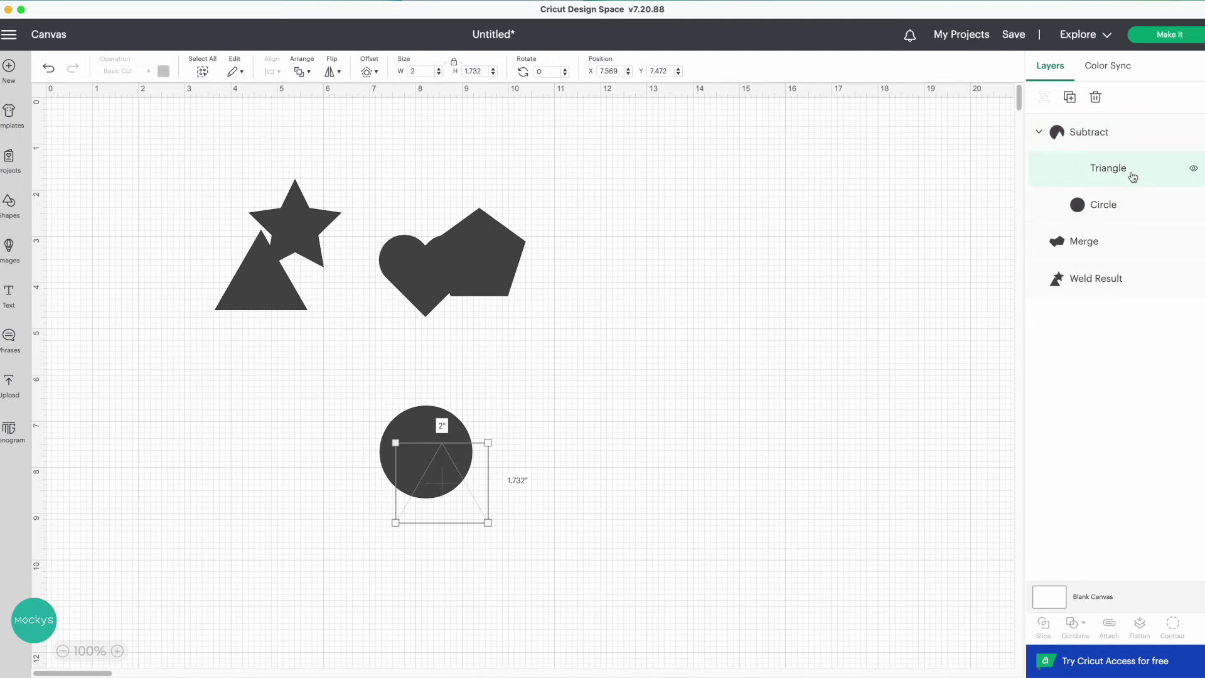
left_click(1124, 208)
left_click(1136, 168)
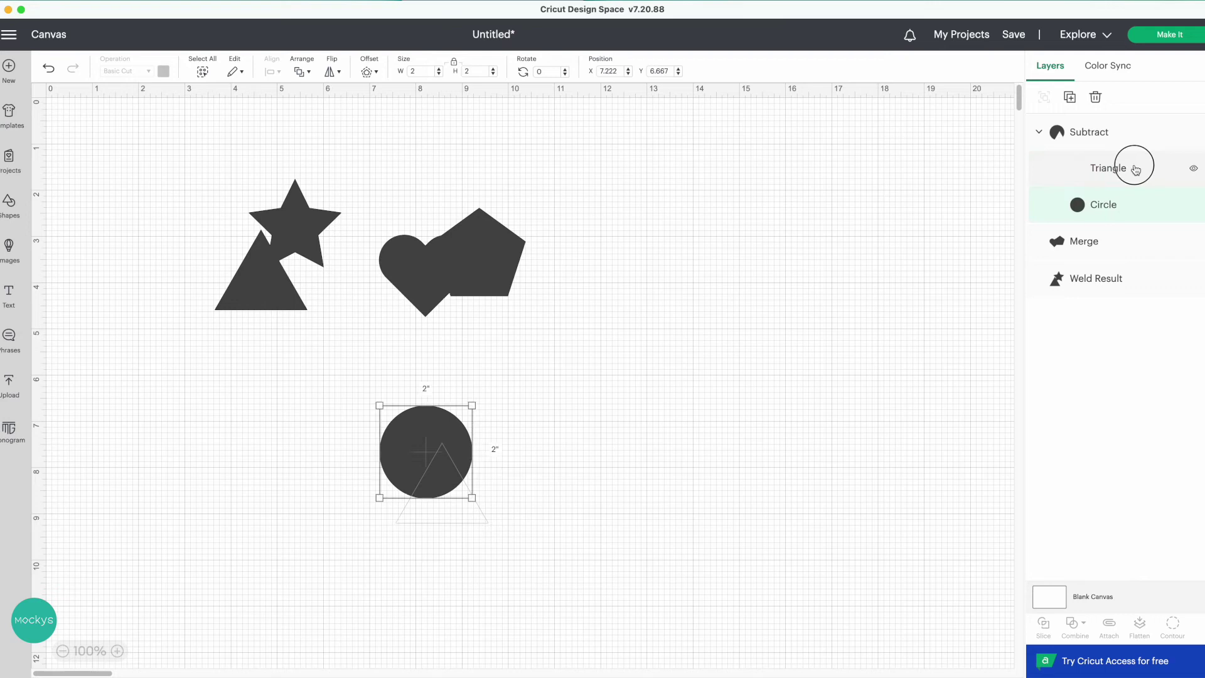
left_click(597, 403)
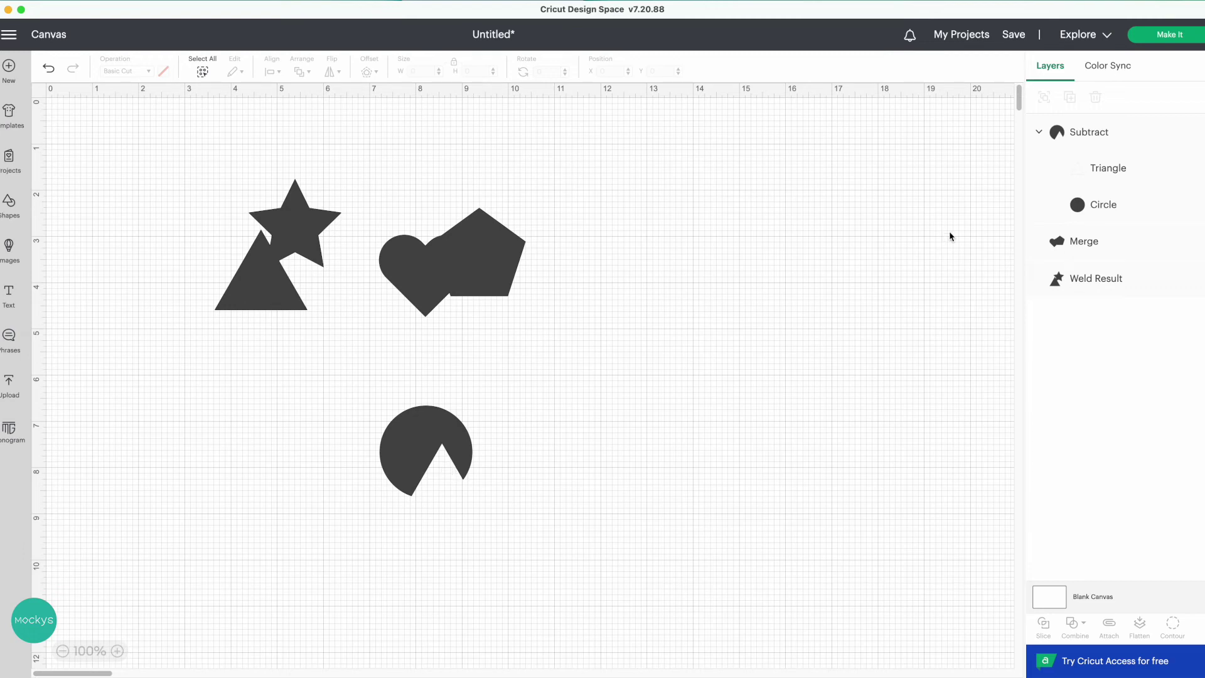
left_click(1119, 178)
mouse_move(443, 515)
left_mouse_down()
mouse_move(405, 510)
mouse_move(431, 509)
left_mouse_up()
left_click(661, 456)
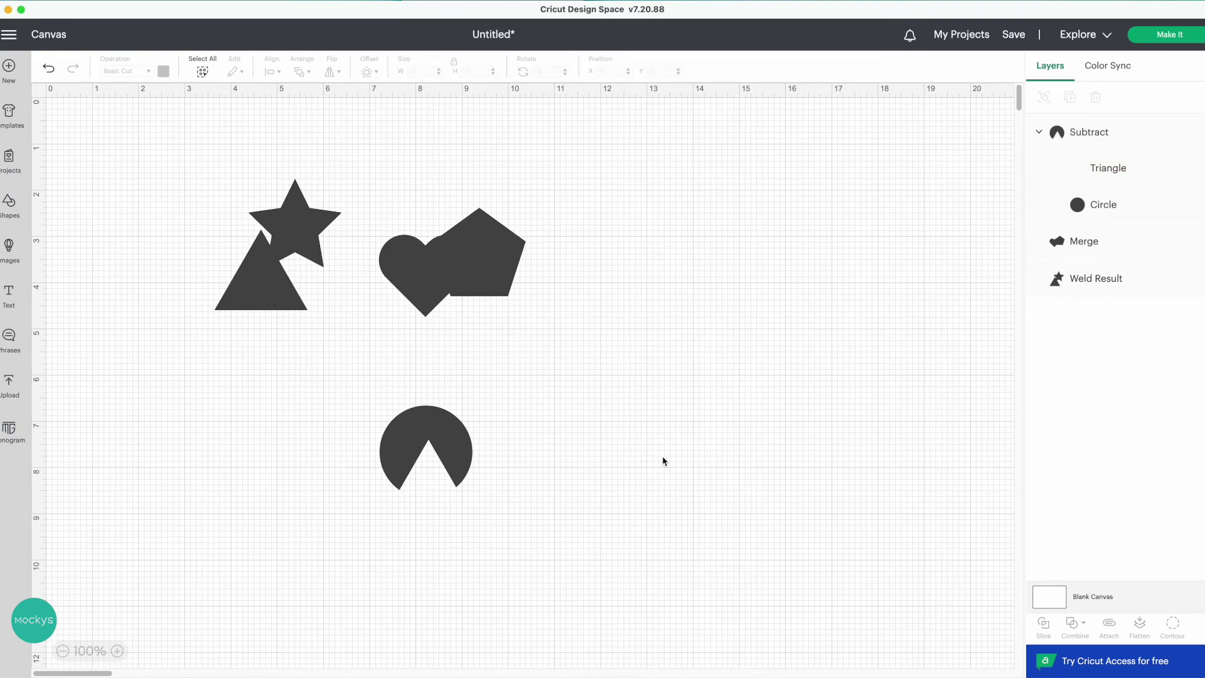
Merge the layers of the notched circle and move it to the right of the heart-and-pentagon shape.
left_click_drag(355, 391, 564, 596)
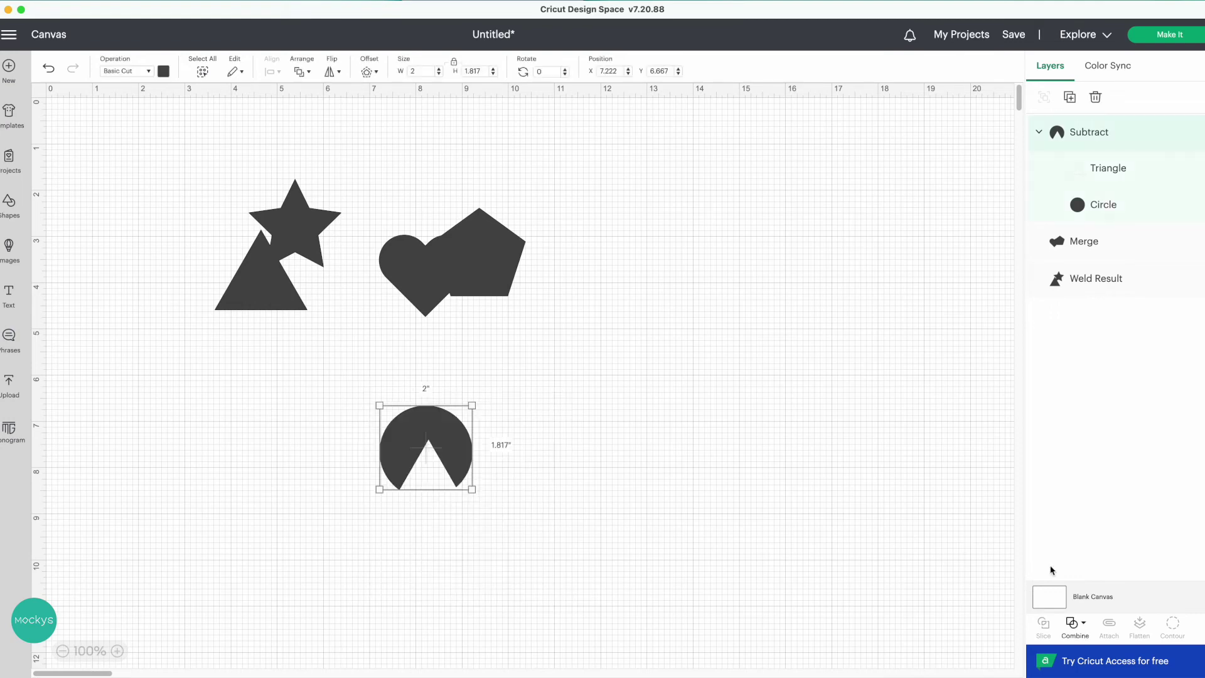
left_click(1075, 625)
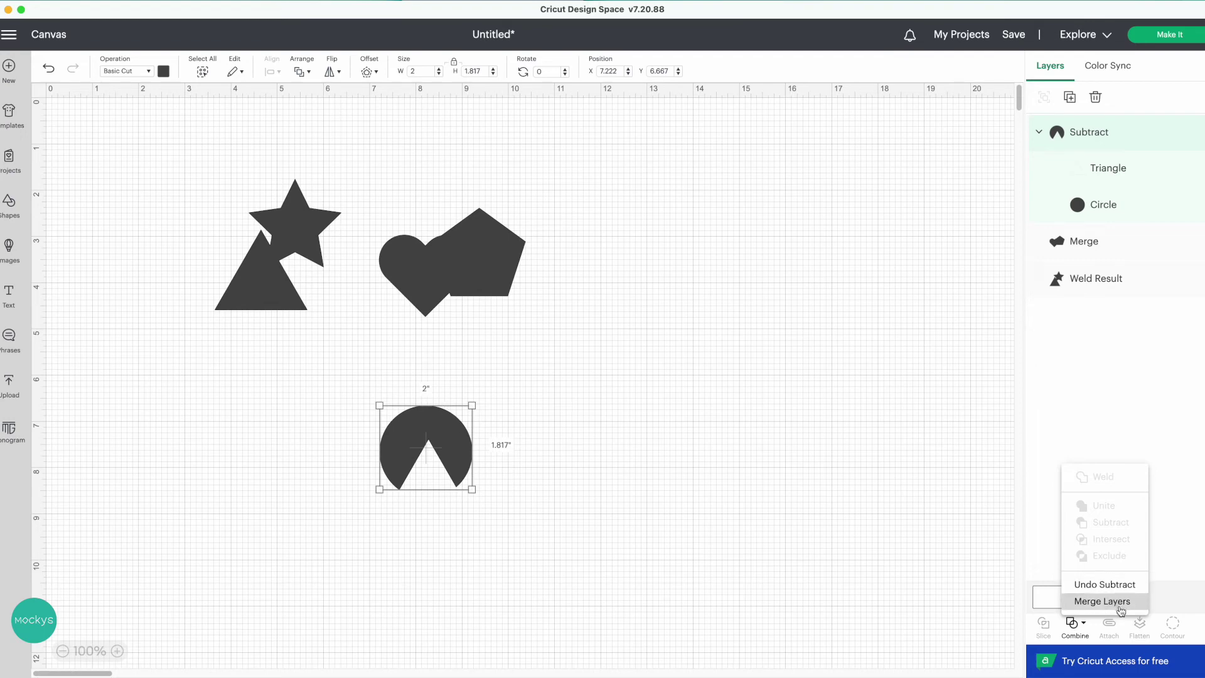
left_click(1102, 602)
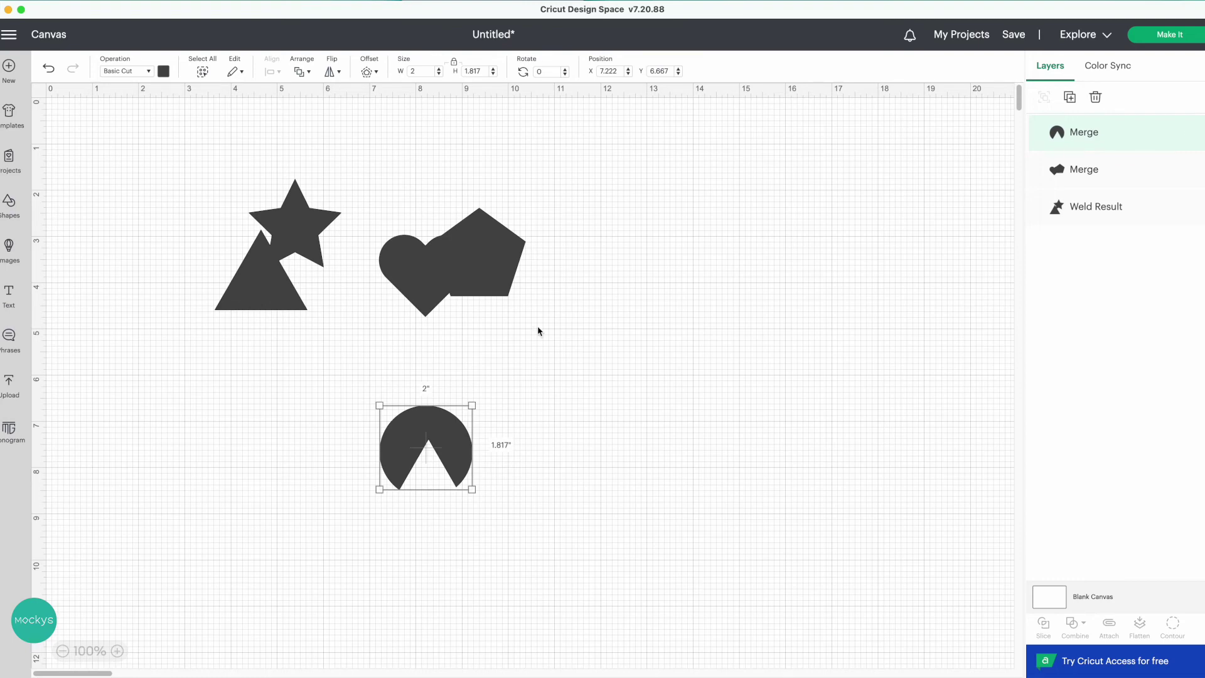
left_click_drag(396, 446, 673, 199)
left_click(692, 335)
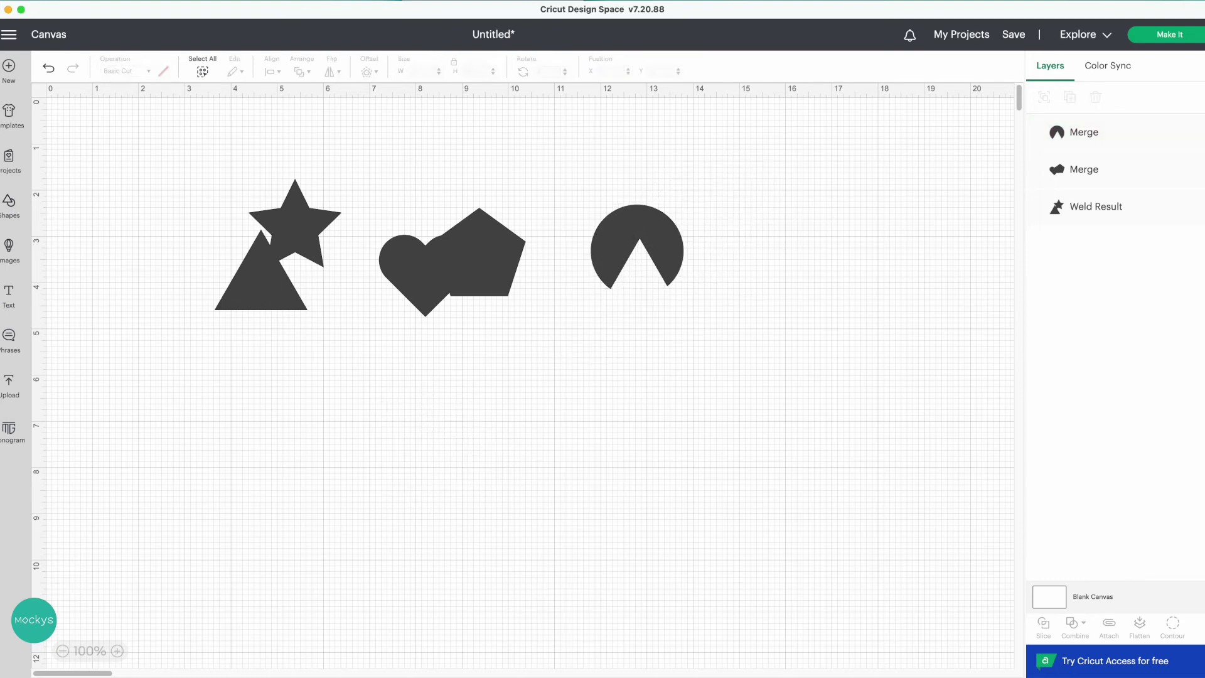
Add a square below the row of finished shapes at about X 6.6, Y 6.43.
left_click(7, 213)
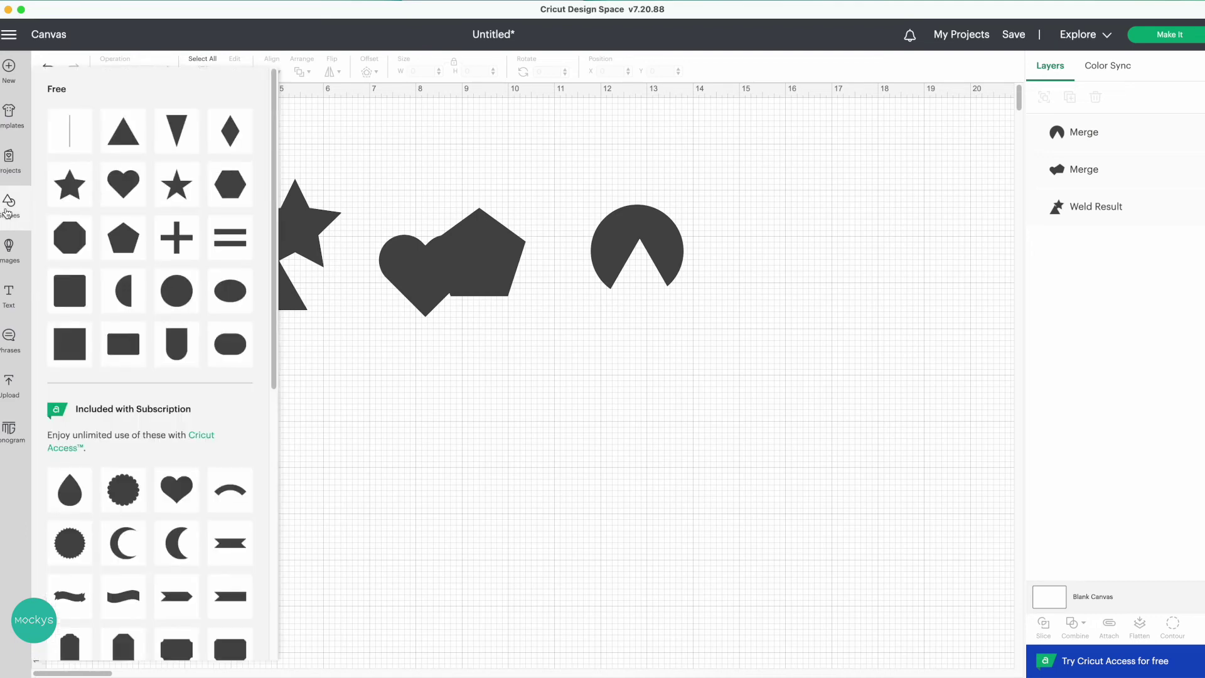
left_click(79, 346)
left_click_drag(249, 271, 426, 444)
Add a hexagon, enlarge it to about 3.81 by 3.3 inches, and place it overlapping the square at about X 7.25, Y 6.21.
left_click(13, 205)
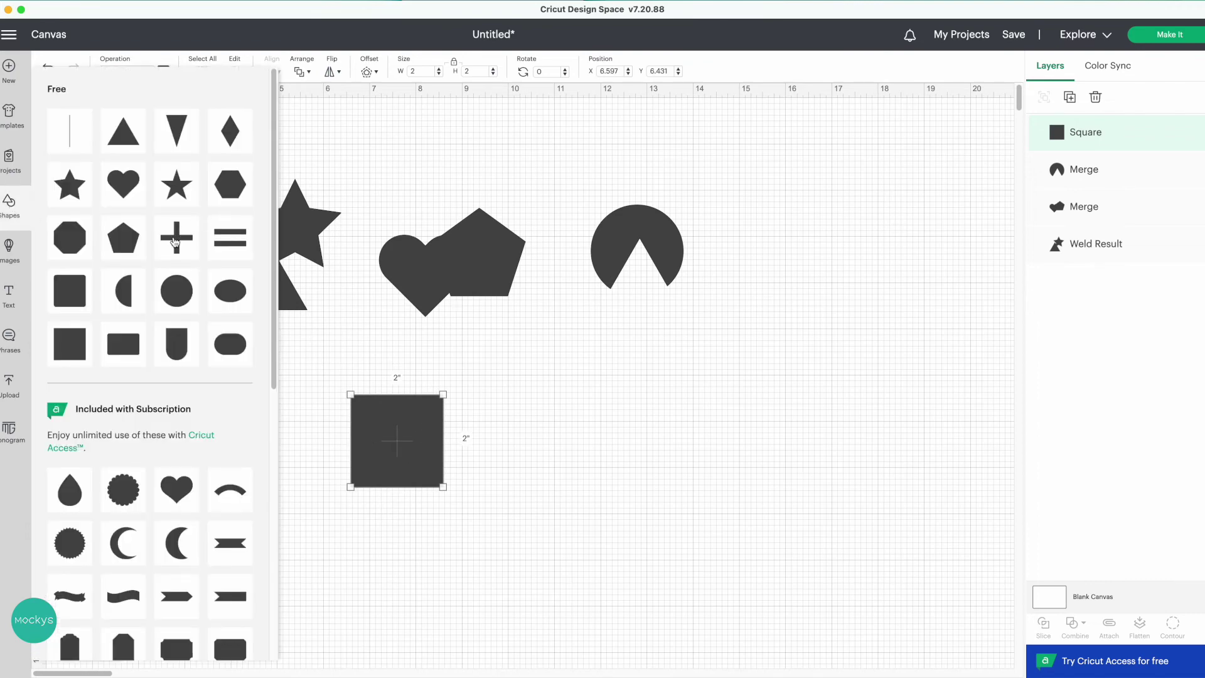
left_click(241, 185)
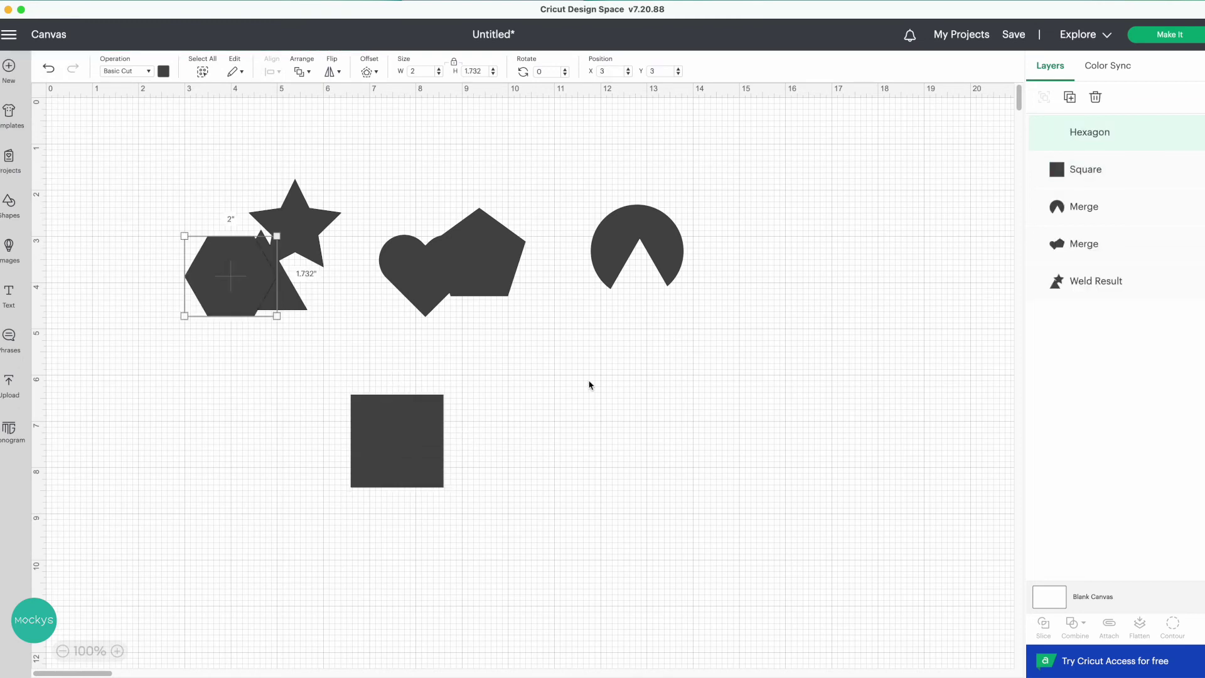
left_click_drag(251, 291, 588, 538)
left_click(528, 500)
left_click_drag(528, 500, 502, 484)
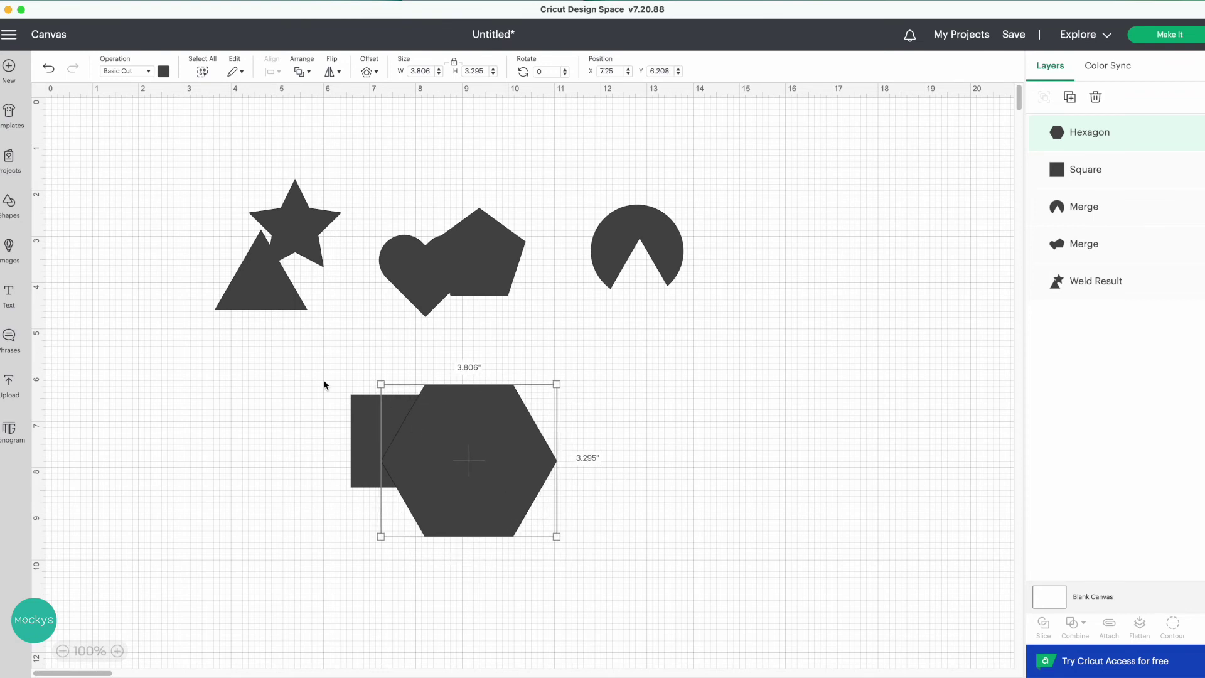
Combine the hexagon and square with Intersect.
left_click_drag(283, 368, 682, 571)
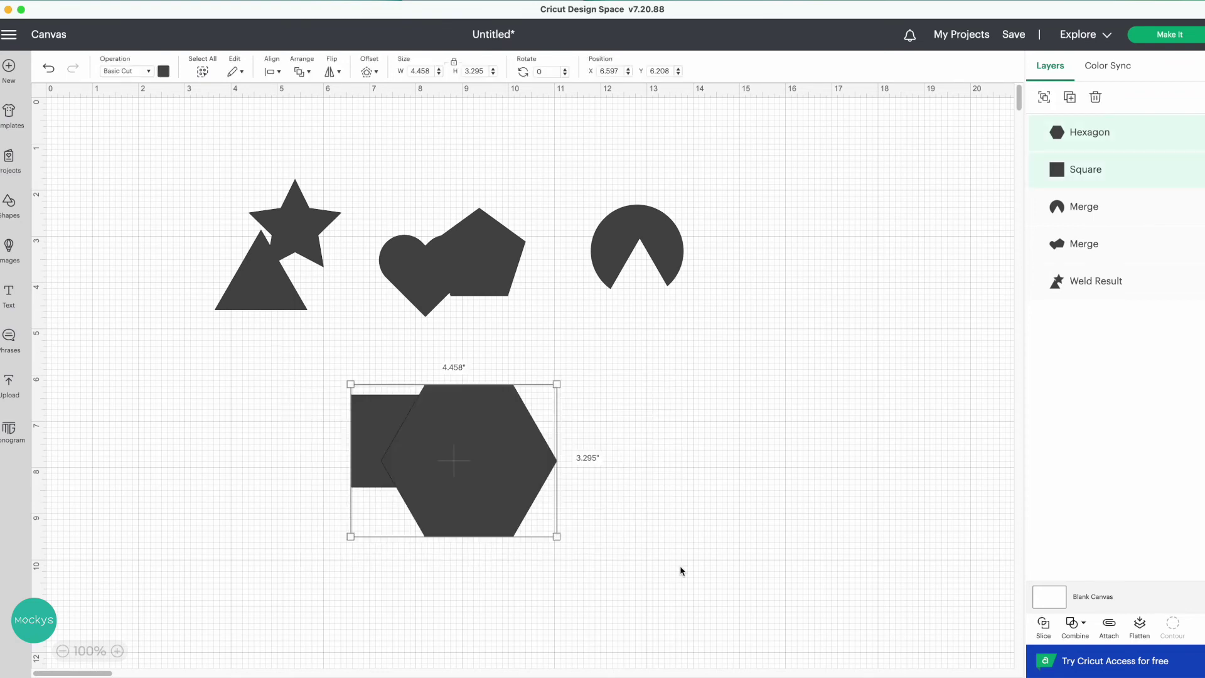
left_click(1079, 626)
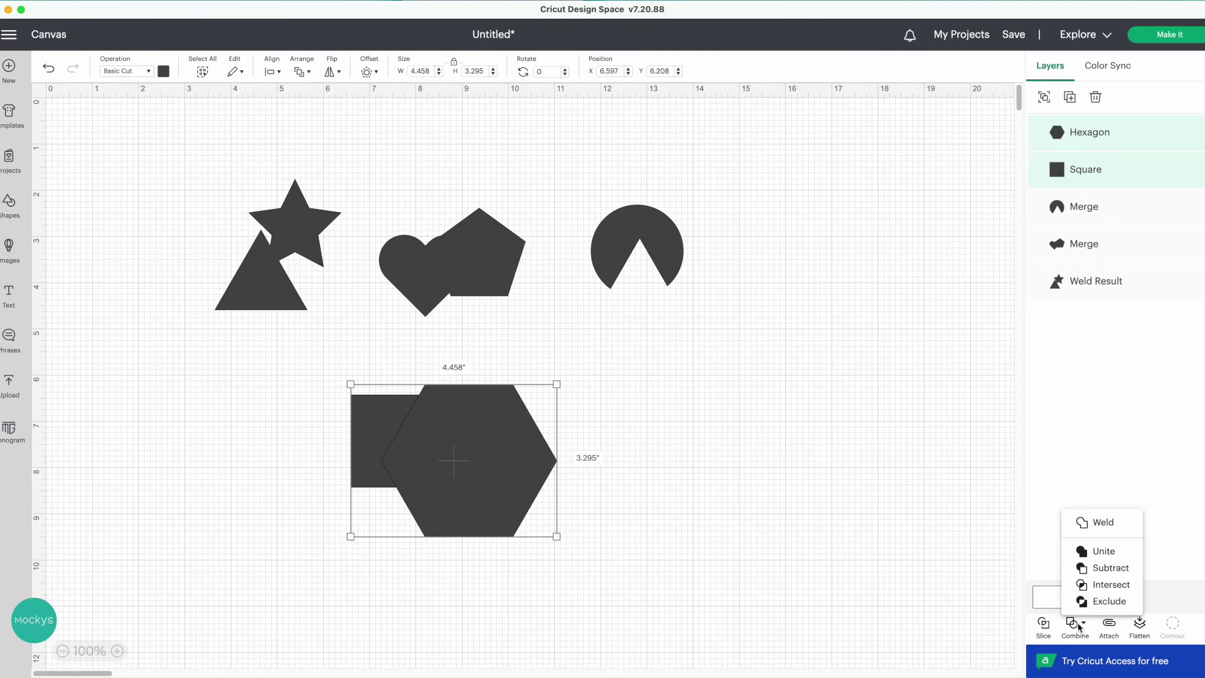
left_click(1111, 585)
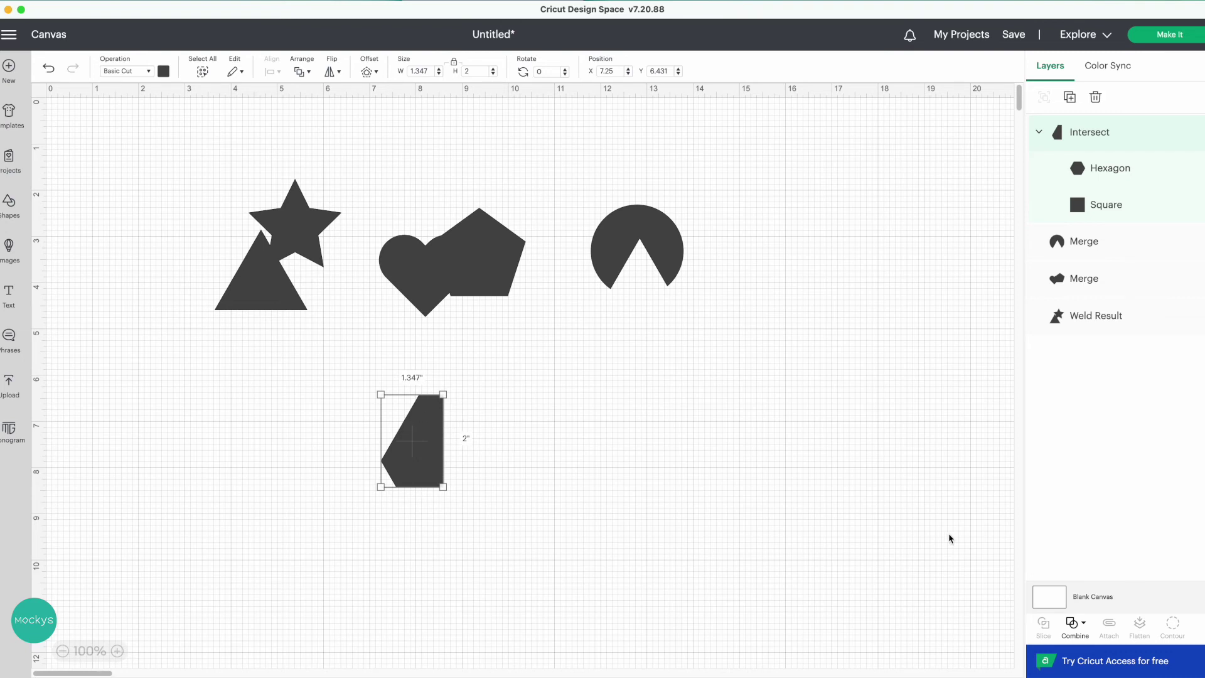
Shift the hexagon down and left inside the Intersect group, and move the whole intersected shape to about X 14.95, Y 2.67.
left_click(1071, 624)
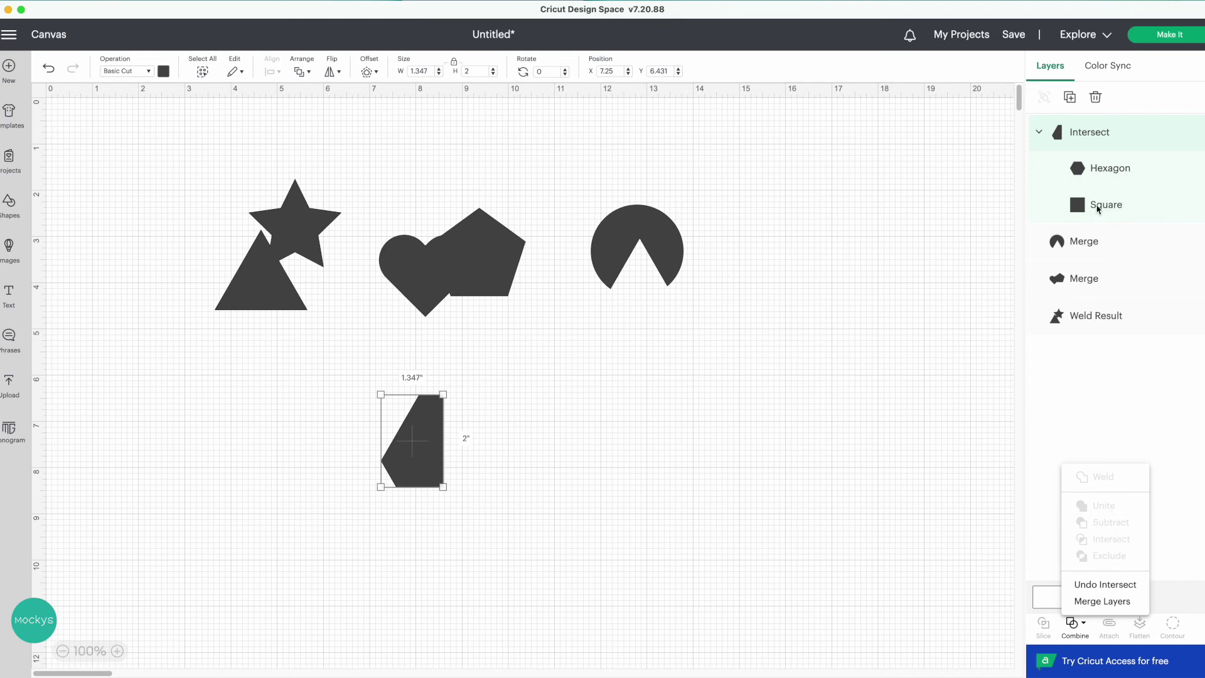
left_click(1109, 173)
left_click(1110, 172)
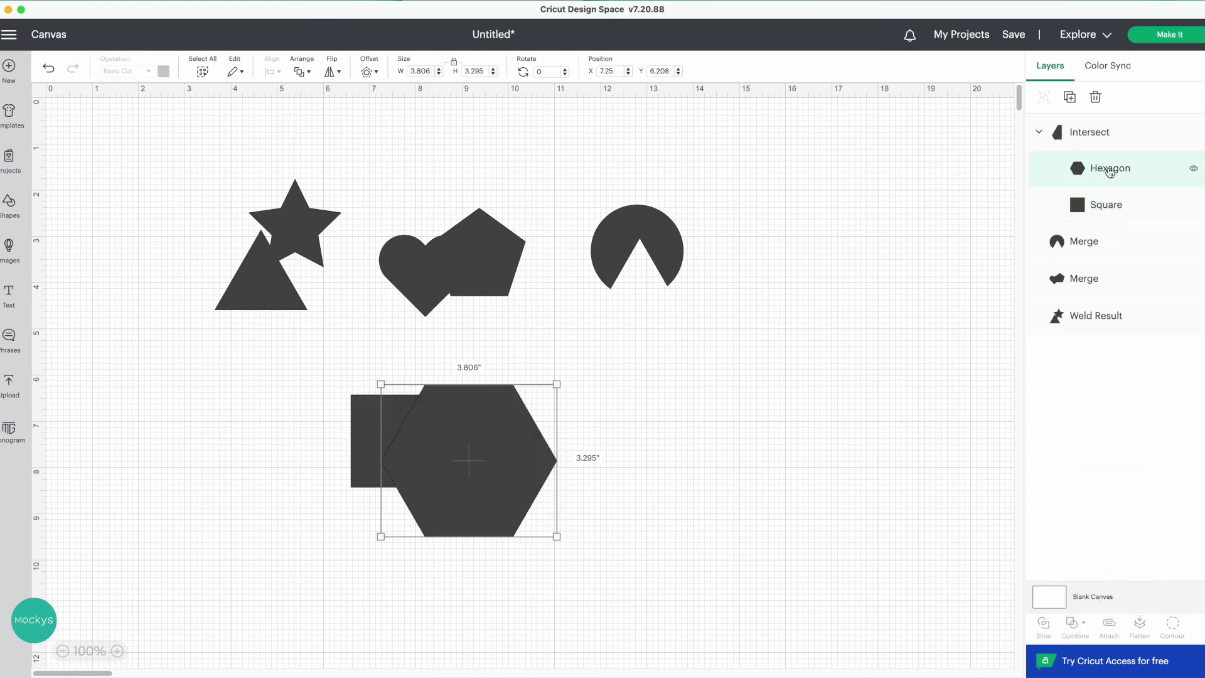
left_click_drag(528, 462, 502, 508)
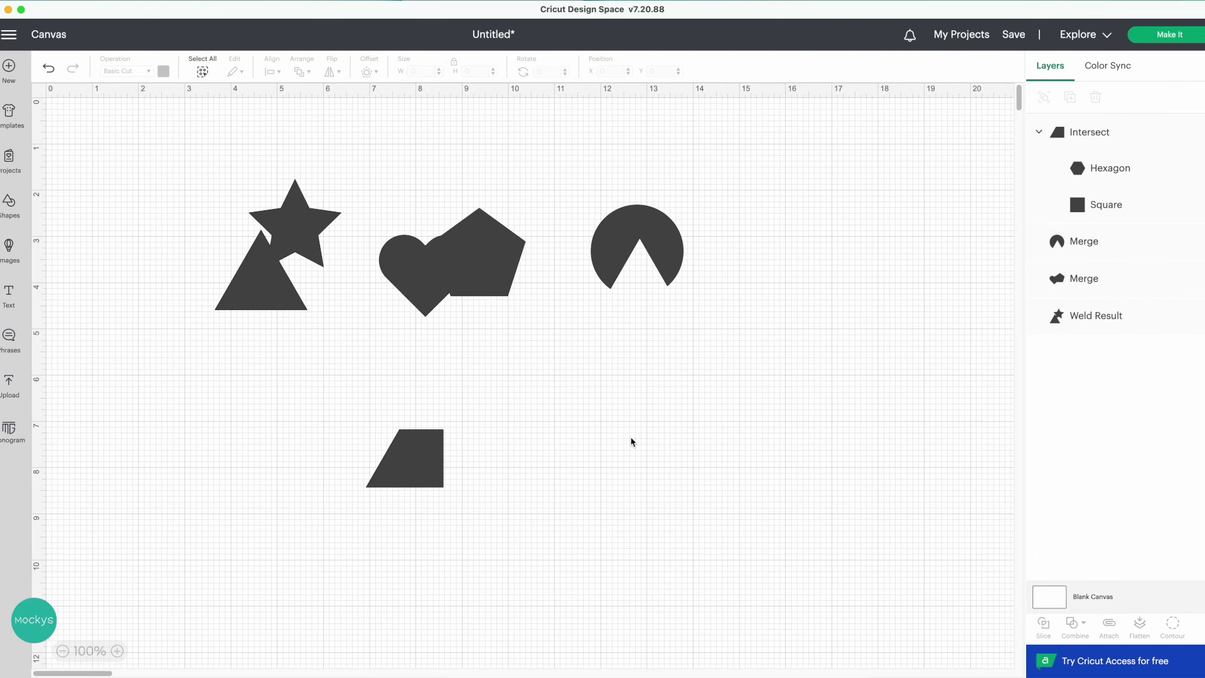
left_click_drag(402, 463, 774, 257)
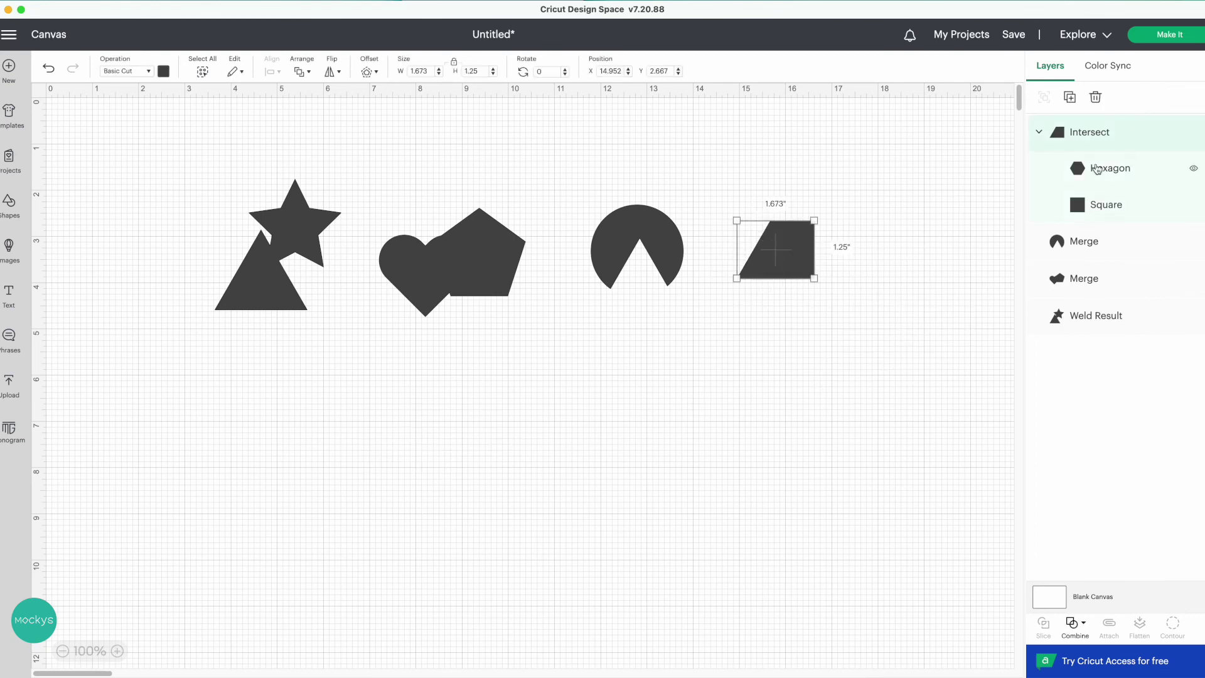
left_click(1083, 631)
Add another square below the row of shapes at about X 6.21, Y 6.9.
left_click(8, 202)
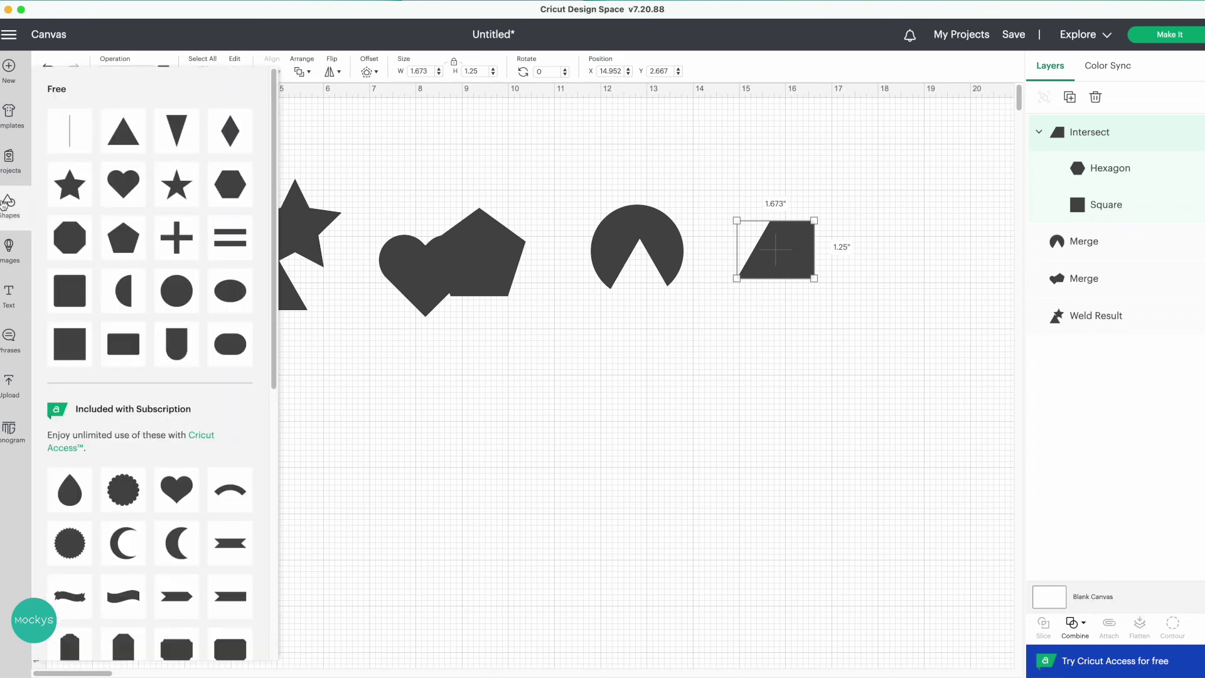
left_click(74, 296)
left_click_drag(269, 304, 398, 460)
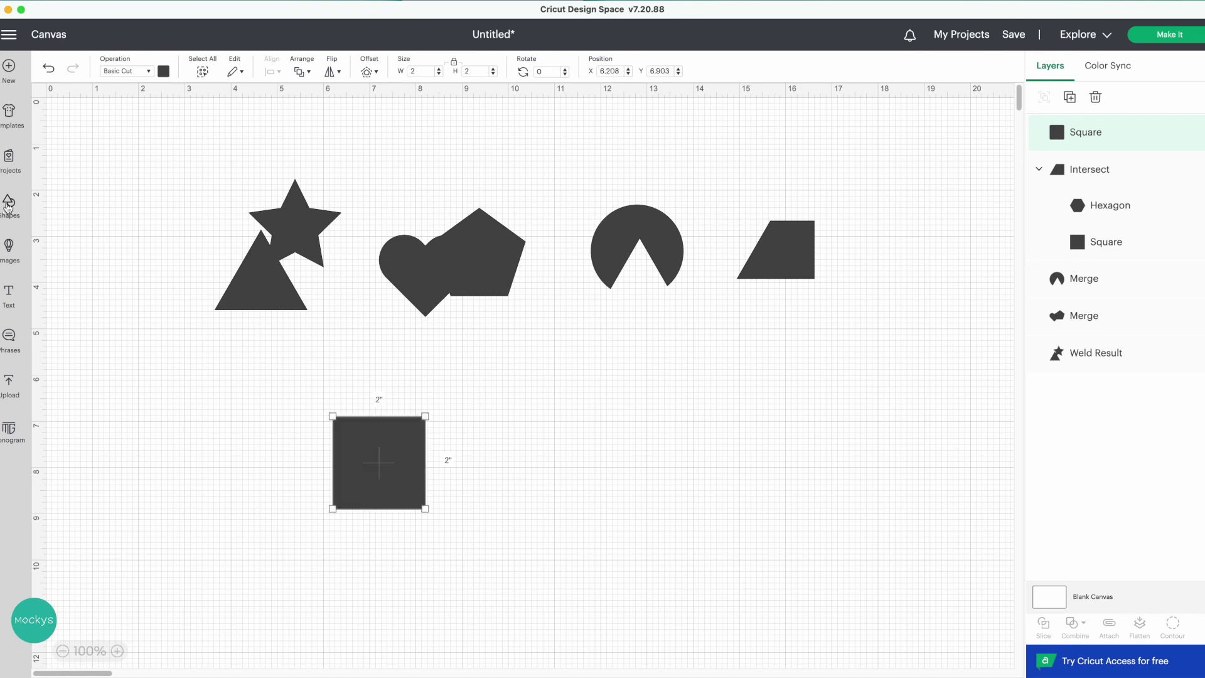
Add a half circle and place it overlapping the lower part of the square at about X 6.76, Y 7.67.
left_click(8, 206)
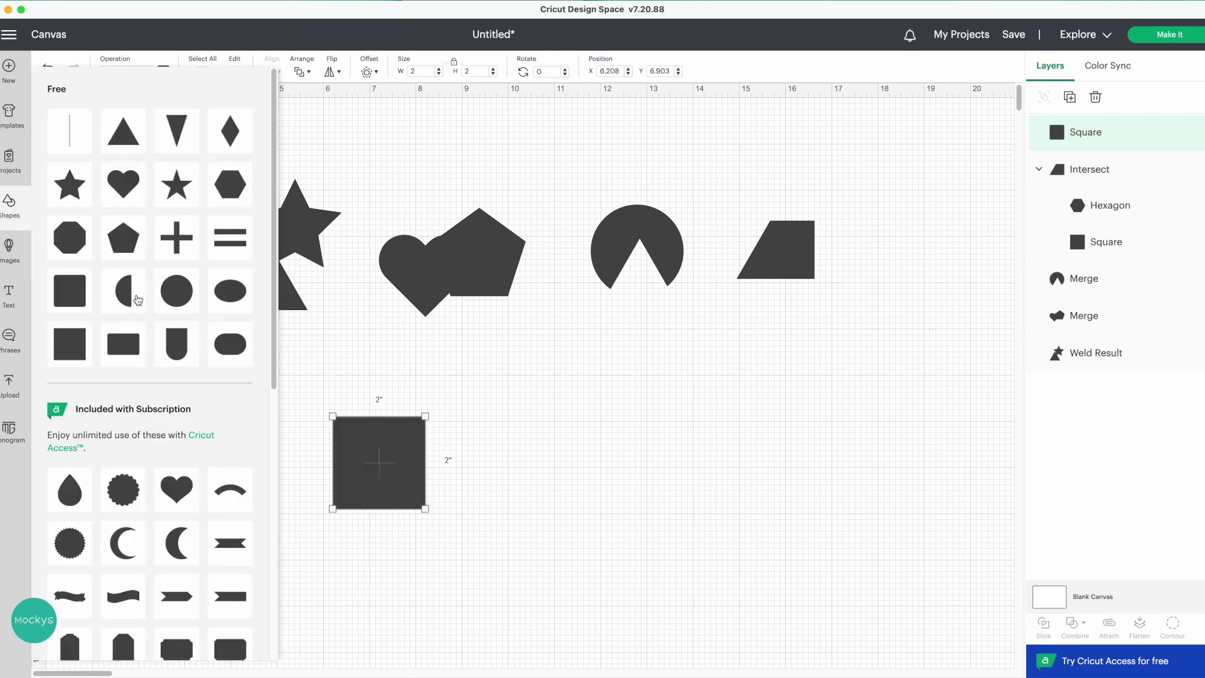
left_click(135, 297)
left_click_drag(257, 370, 384, 535)
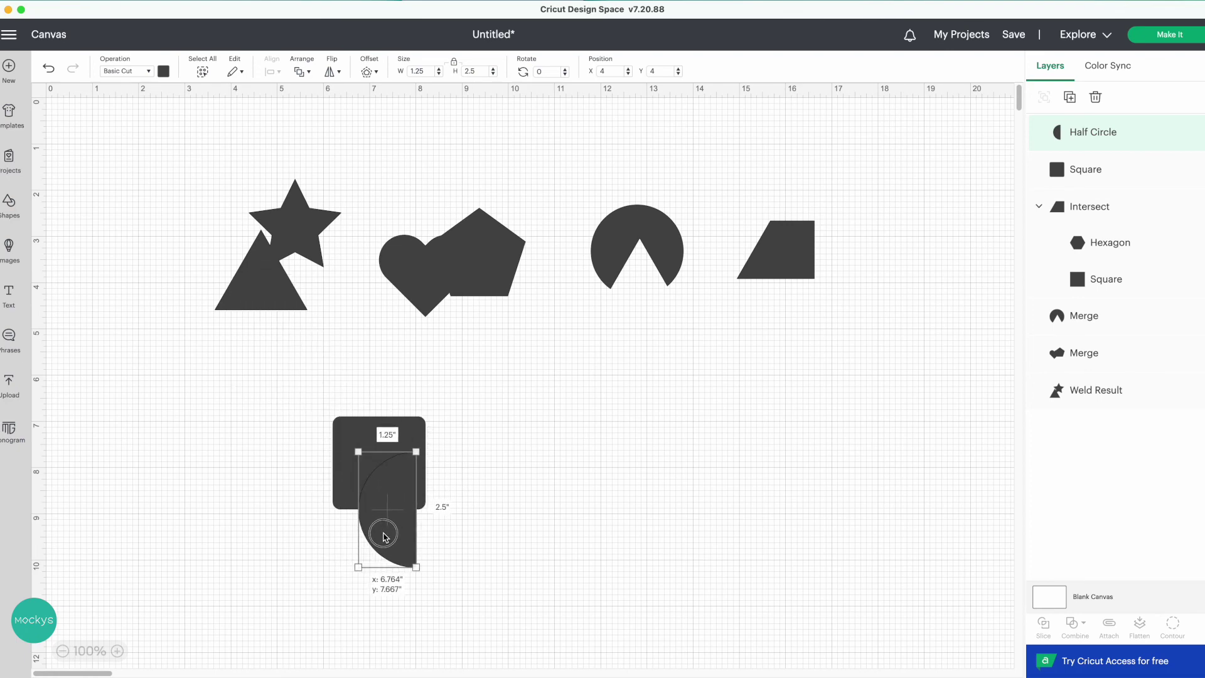
Combine the half circle and the overlapping square with Exclude, and deselect the result.
left_click_drag(271, 397, 590, 653)
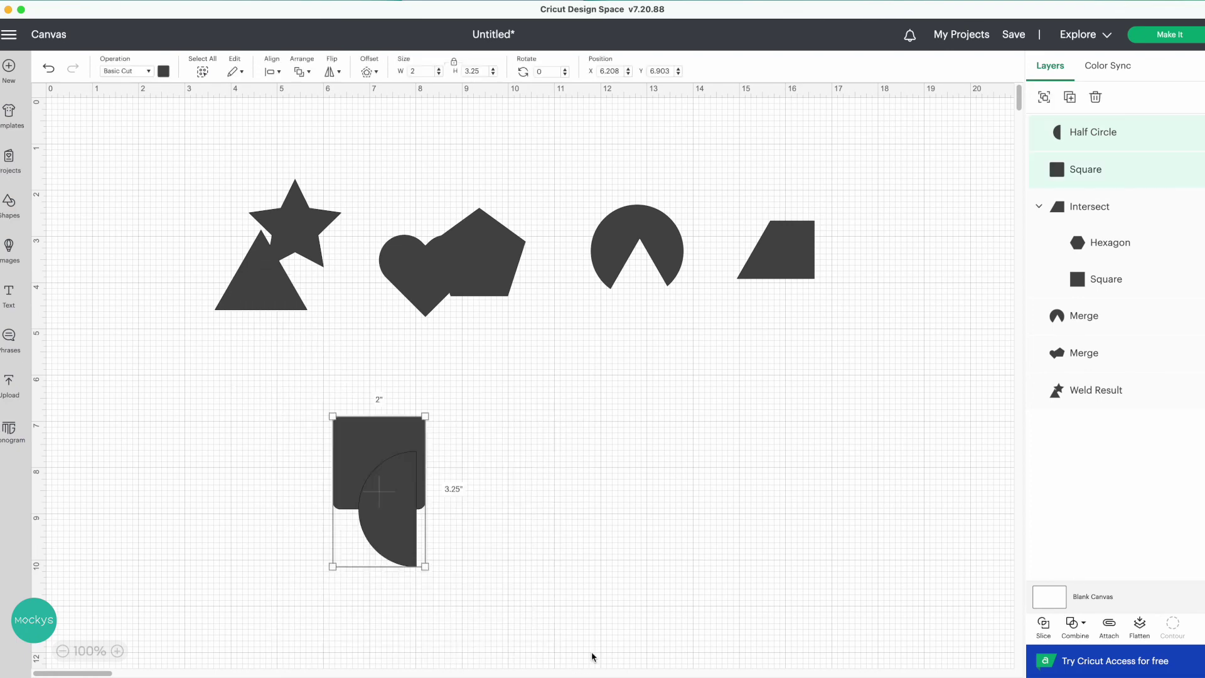
left_click(1080, 624)
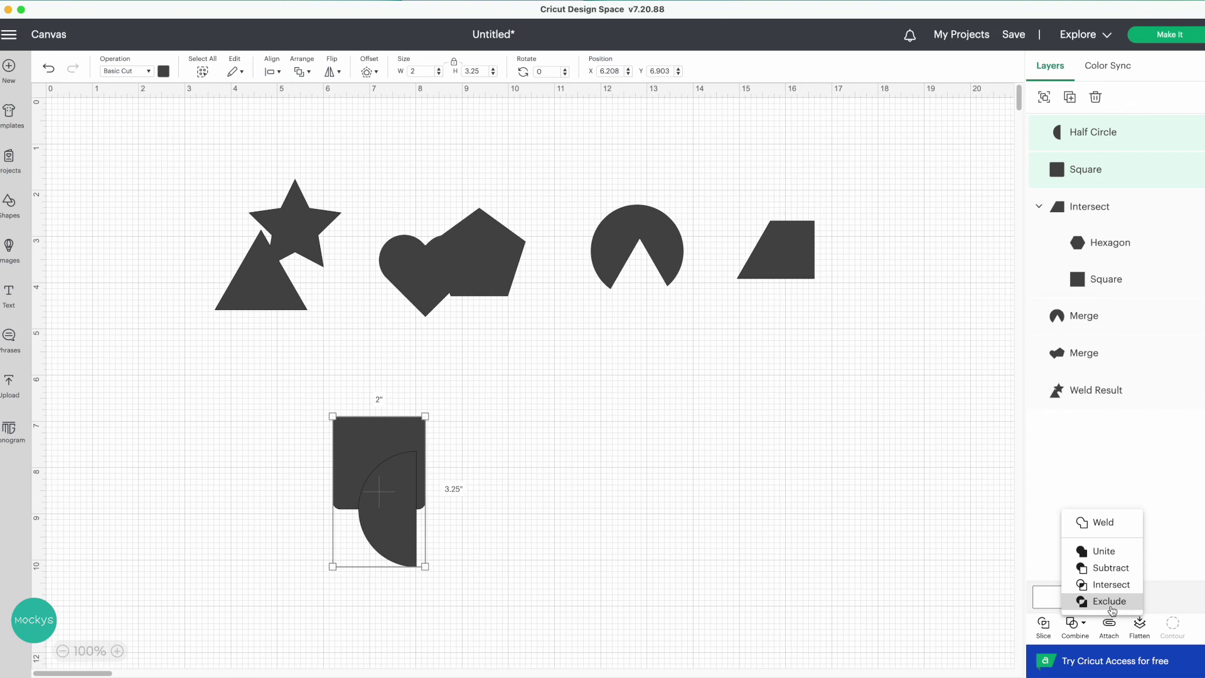
left_click(1113, 602)
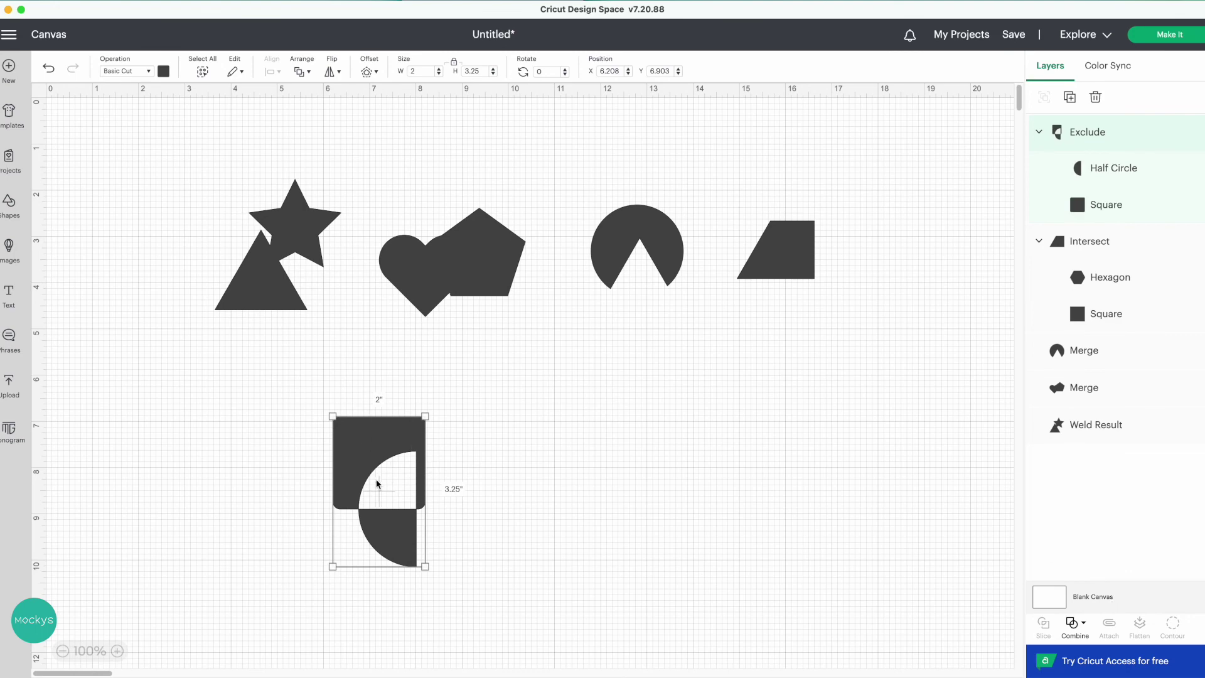
left_click(497, 514)
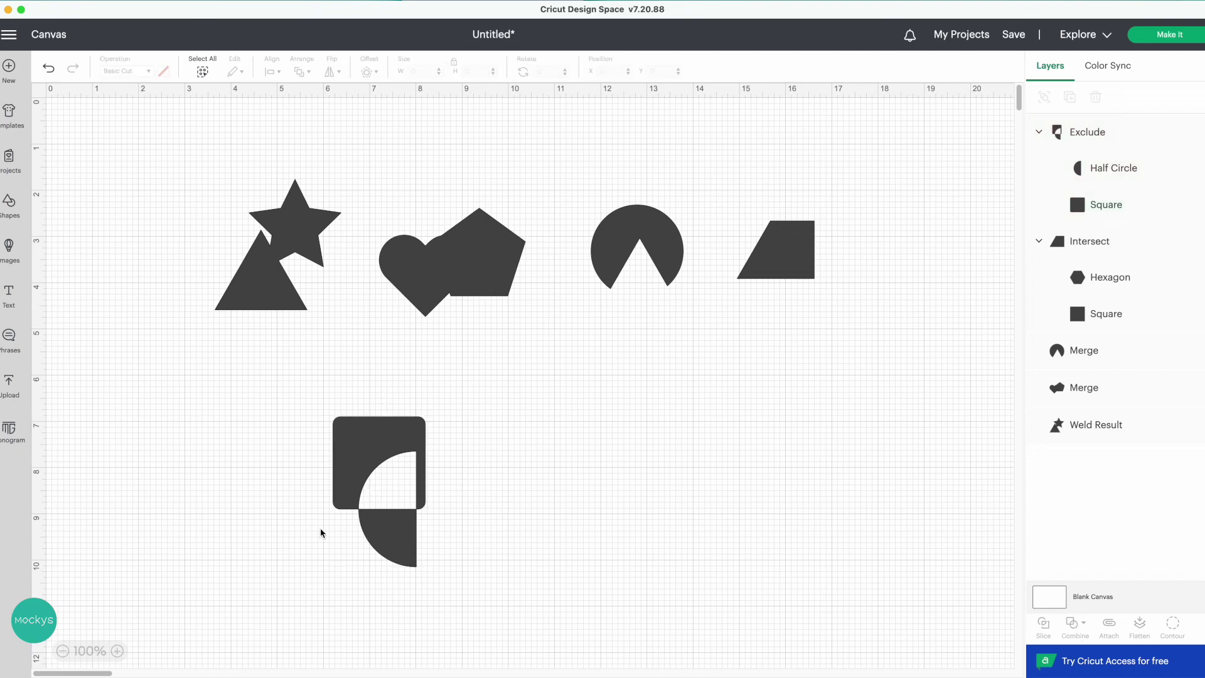
Enlarge the square inside the Exclude group to about 3.71 inches wide, up and to the right, and select the whole group.
left_click(374, 543)
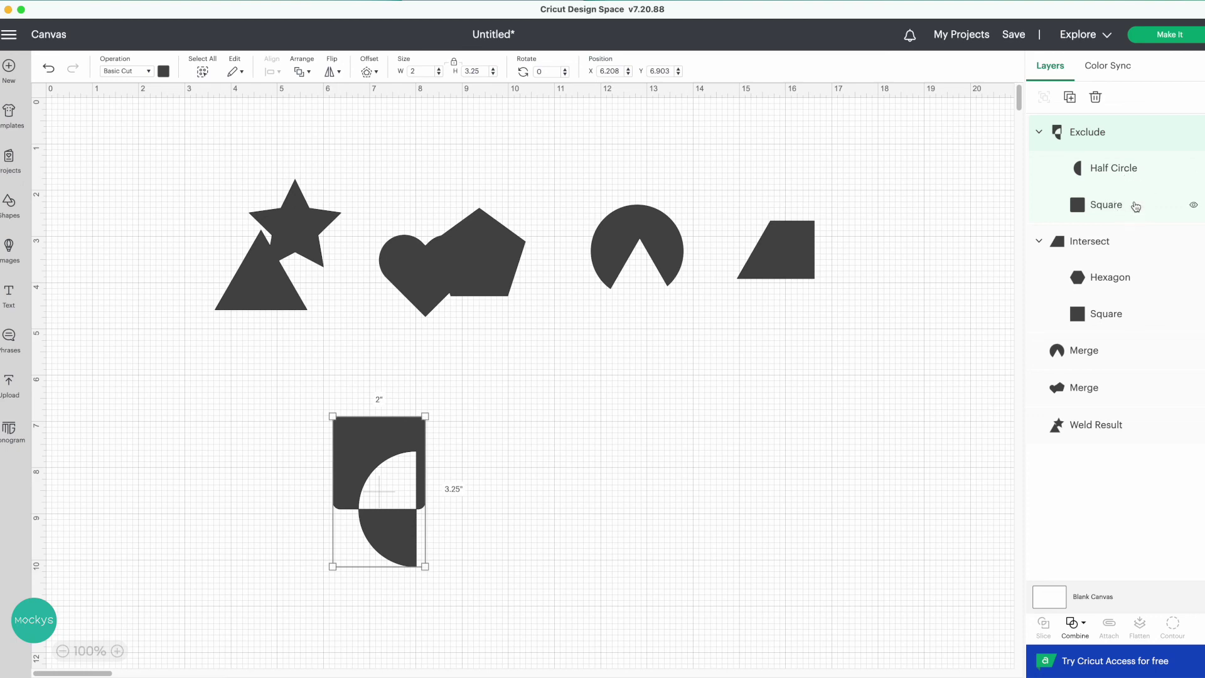
left_click(1136, 207)
left_click_drag(430, 412, 518, 366)
left_click(461, 469)
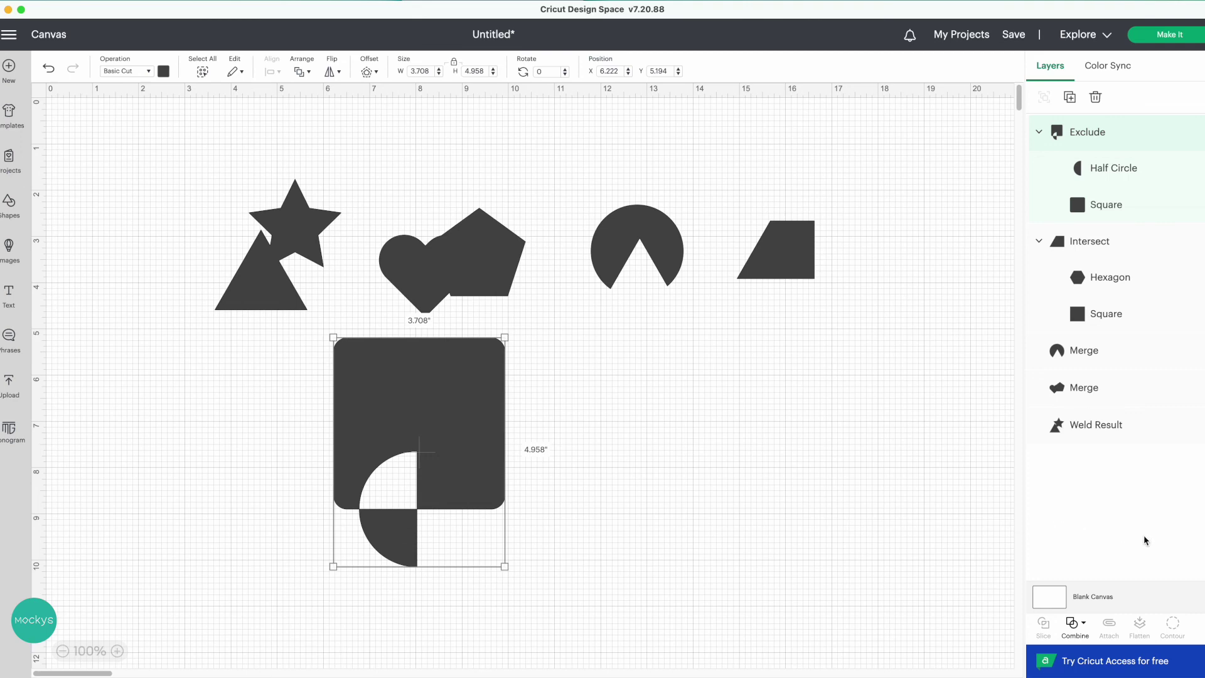
Try to merge the layers of the Exclude group.
left_click(1084, 624)
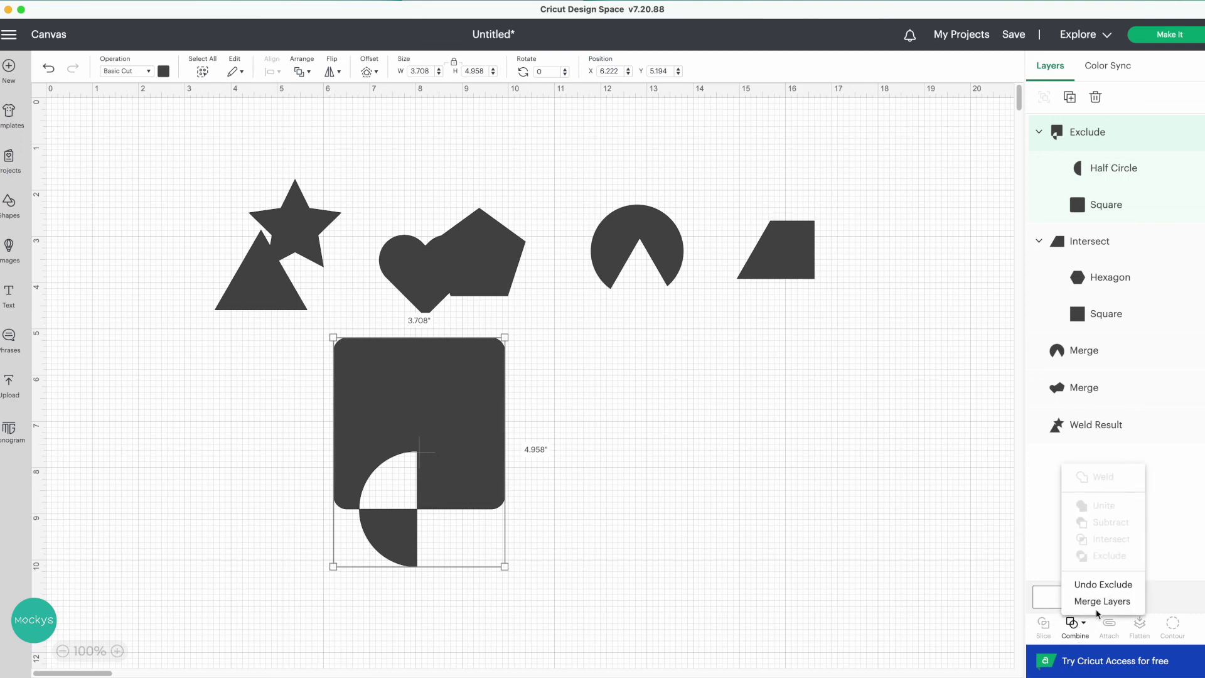
left_click(1104, 602)
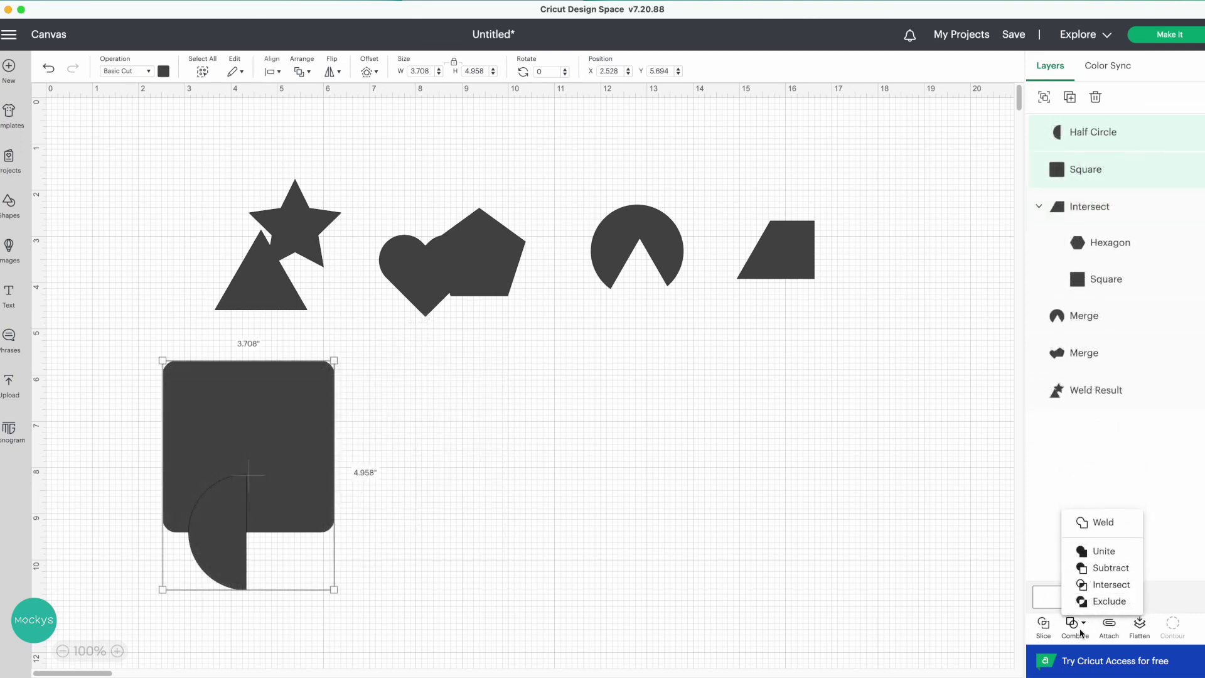